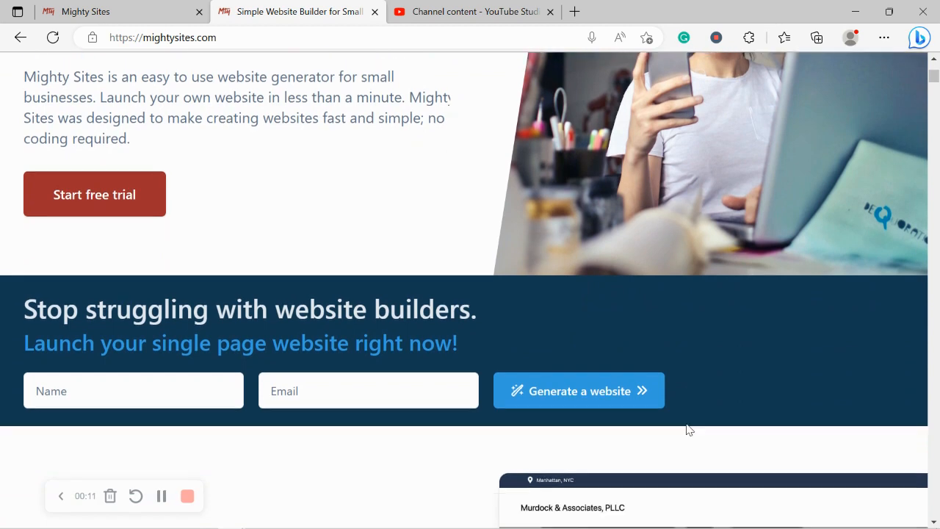
- Scroll through the Instant templates listing on the current page
{"action": "scroll", "coordinate": [688, 429], "scroll_direction": "down", "scroll_amount": 1}
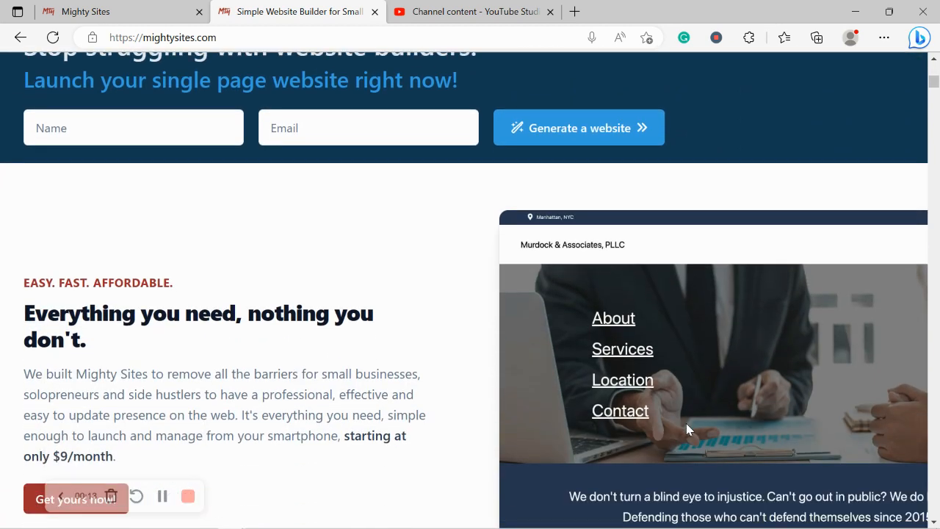
{"action": "scroll", "coordinate": [687, 429], "scroll_direction": "down", "scroll_amount": 1}
{"action": "scroll", "coordinate": [688, 429], "scroll_direction": "down", "scroll_amount": 2}
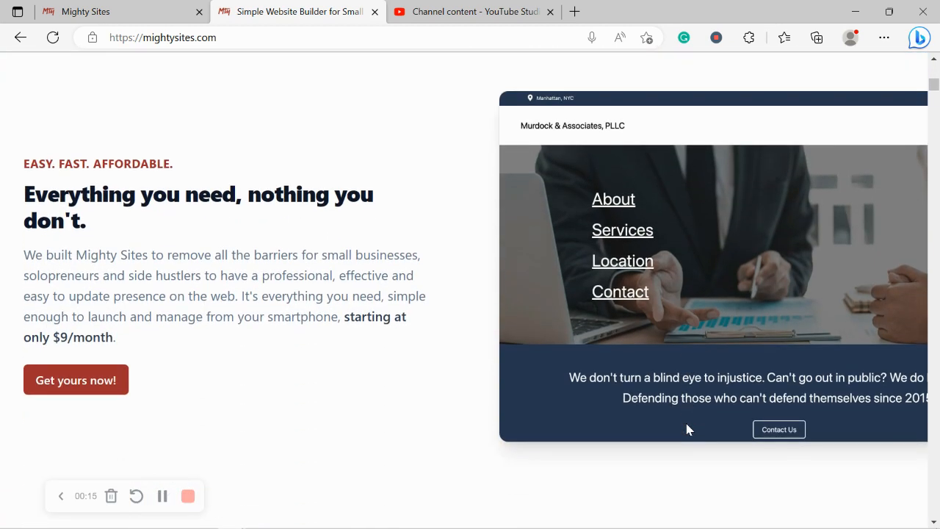
{"action": "scroll", "coordinate": [689, 429], "scroll_direction": "down", "scroll_amount": 4}
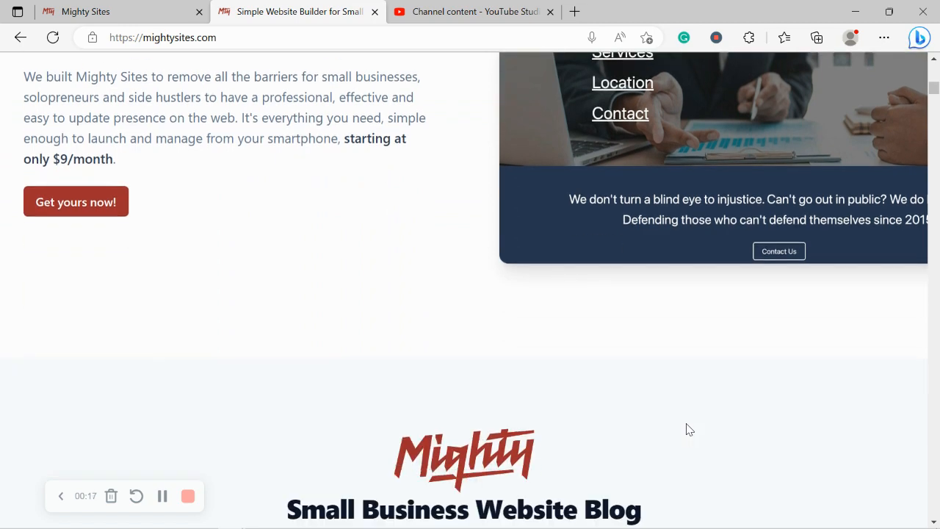
{"action": "scroll", "coordinate": [690, 429], "scroll_direction": "down", "scroll_amount": 1}
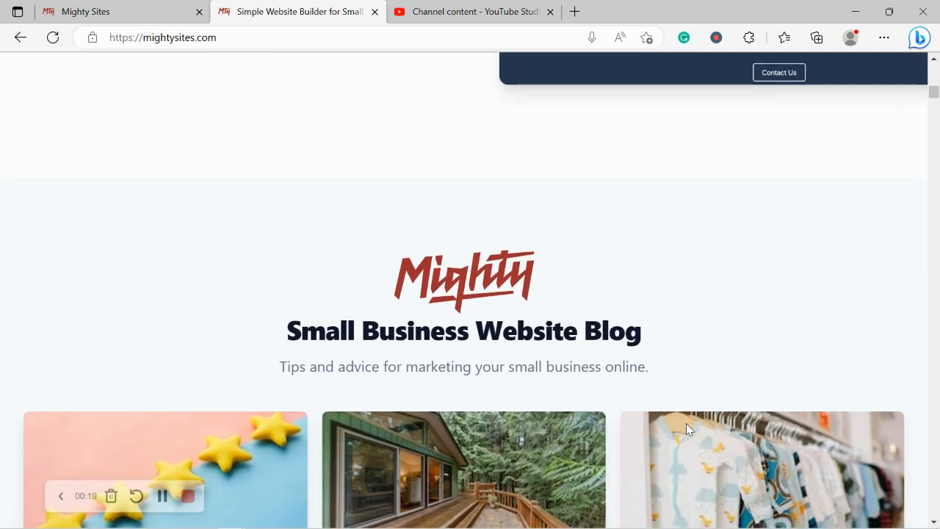
{"action": "scroll", "coordinate": [687, 425], "scroll_direction": "down", "scroll_amount": 2}
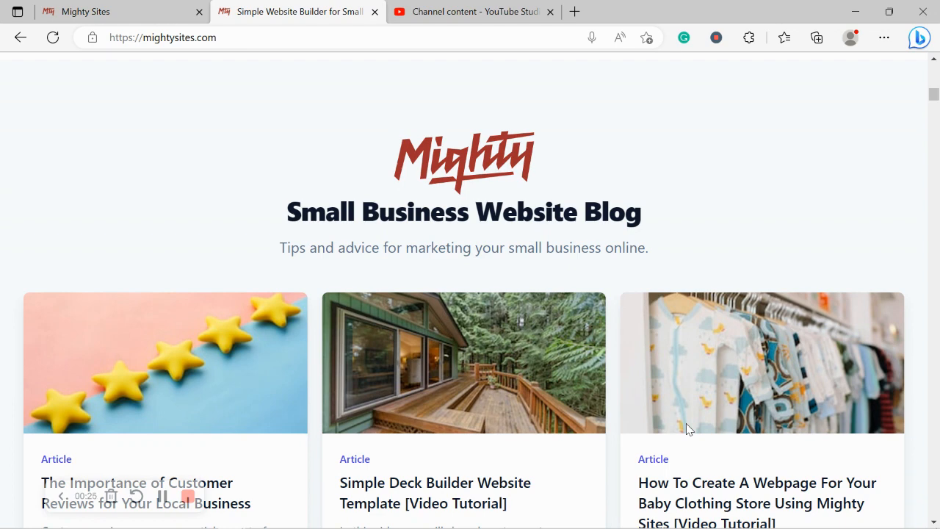
{"action": "scroll", "coordinate": [688, 429], "scroll_direction": "down", "scroll_amount": 4}
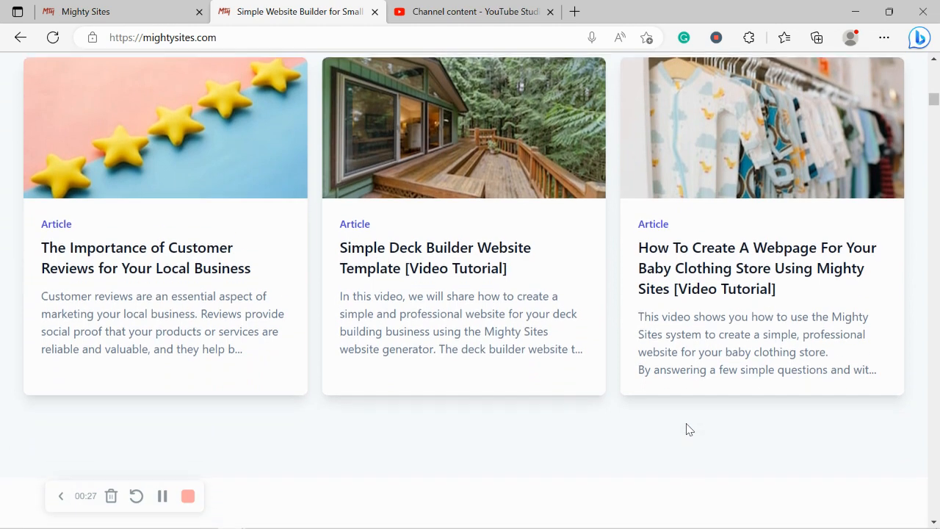
{"action": "scroll", "coordinate": [688, 429], "scroll_direction": "down", "scroll_amount": 4}
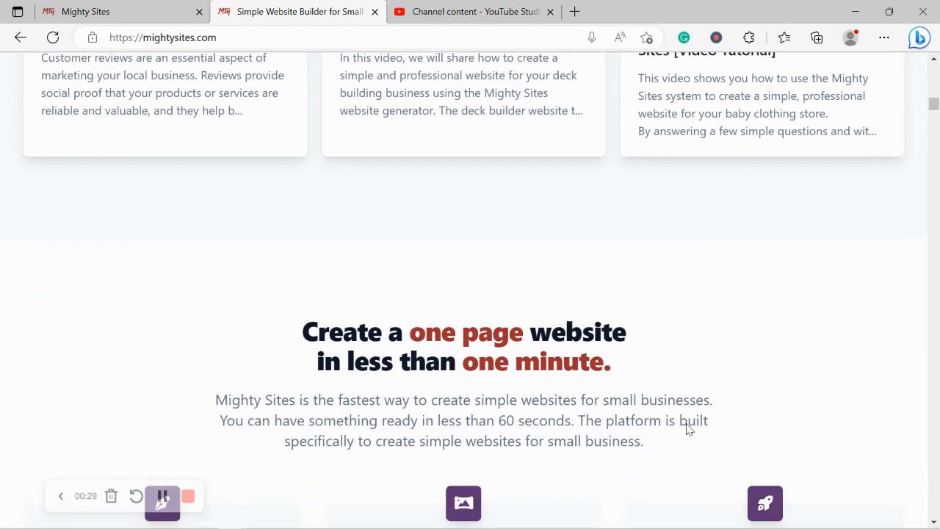
{"action": "scroll", "coordinate": [688, 429], "scroll_direction": "down", "scroll_amount": 1}
{"action": "scroll", "coordinate": [688, 429], "scroll_direction": "down", "scroll_amount": 3}
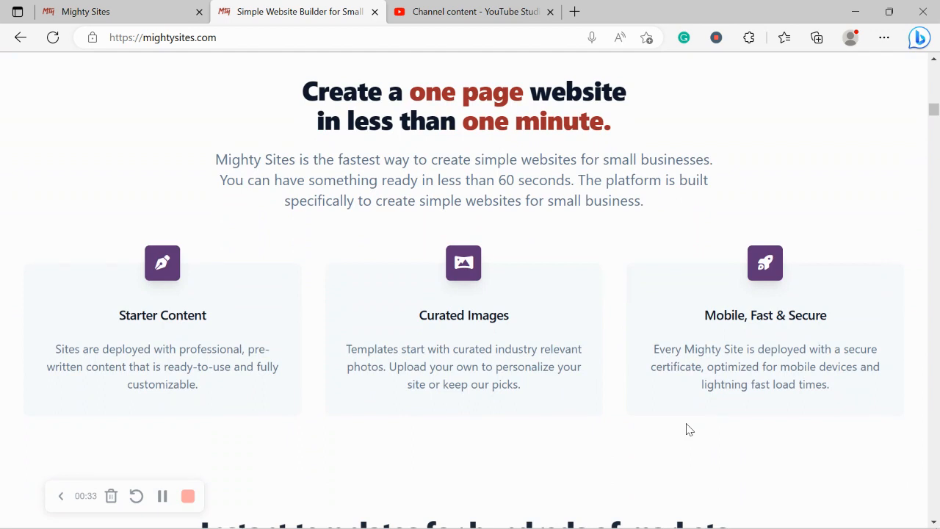
{"action": "scroll", "coordinate": [688, 429], "scroll_direction": "down", "scroll_amount": 2}
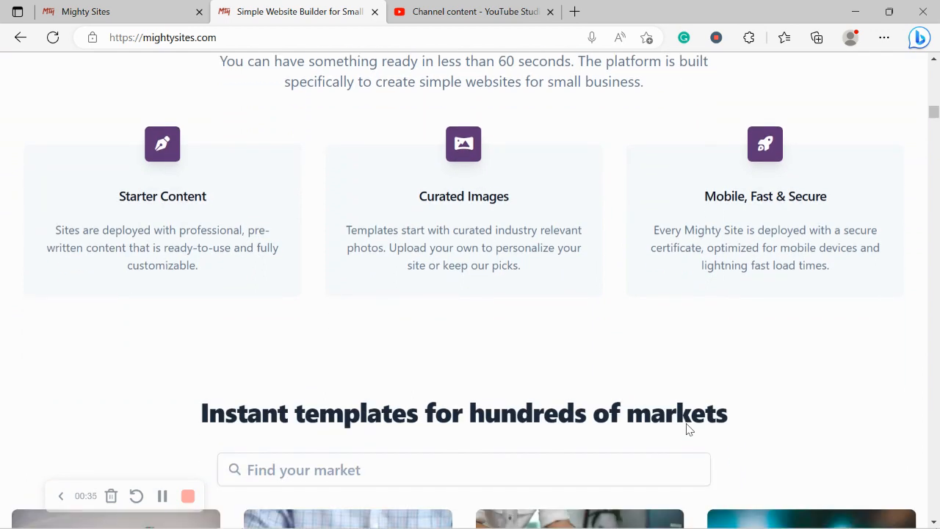
{"action": "scroll", "coordinate": [689, 429], "scroll_direction": "down", "scroll_amount": 1}
{"action": "triple_click", "coordinate": [357, 353]}
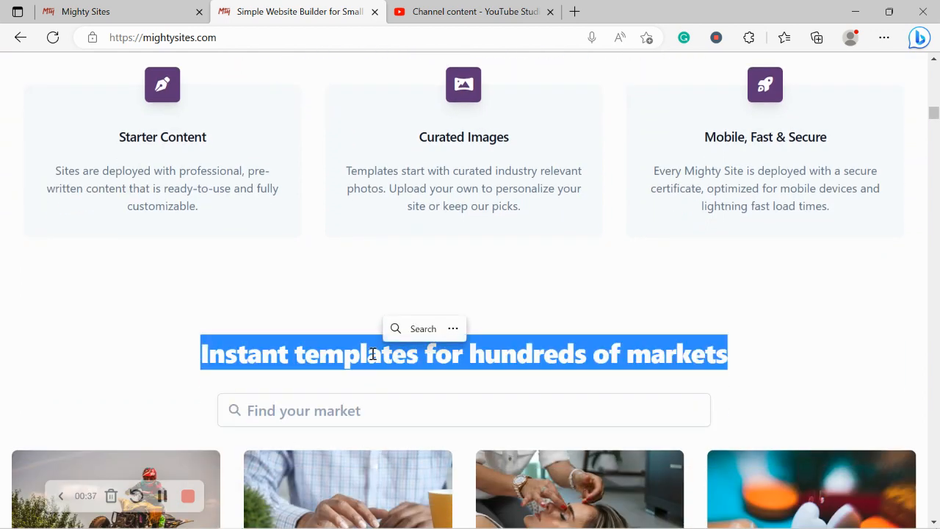
{"action": "left_click", "coordinate": [193, 354]}
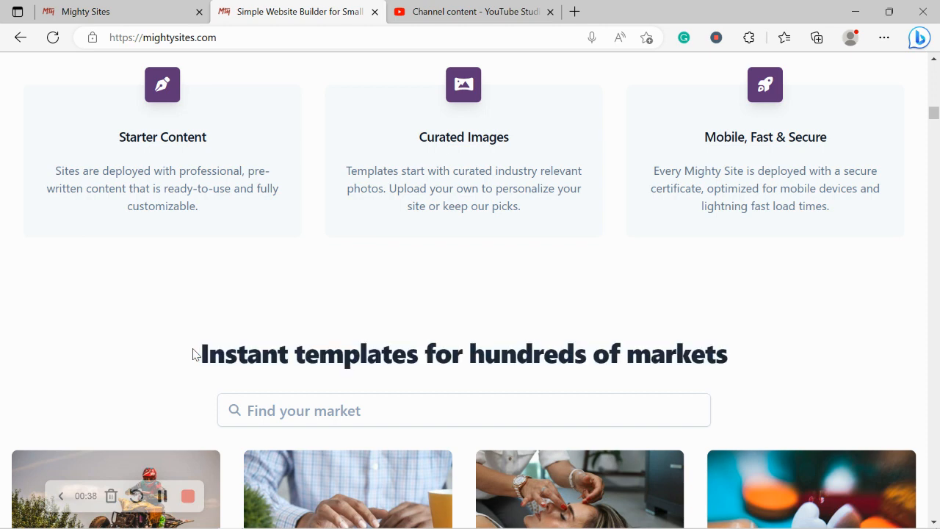
- On the Mighty Sites create page, search market templates for 'visa' to reveal Visa Consultant
{"action": "left_click", "coordinate": [92, 3]}
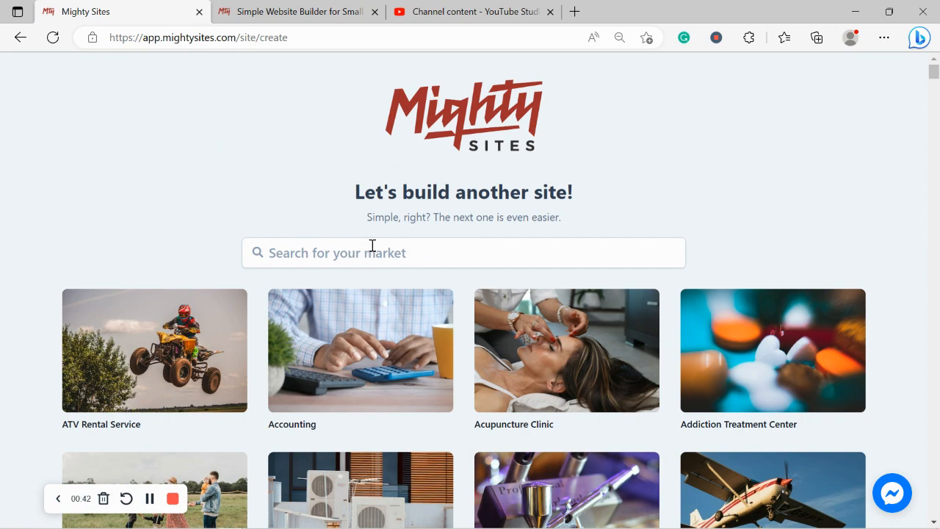
{"action": "scroll", "coordinate": [280, 234], "scroll_direction": "down", "scroll_amount": 1}
{"action": "scroll", "coordinate": [280, 234], "scroll_direction": "down", "scroll_amount": 4}
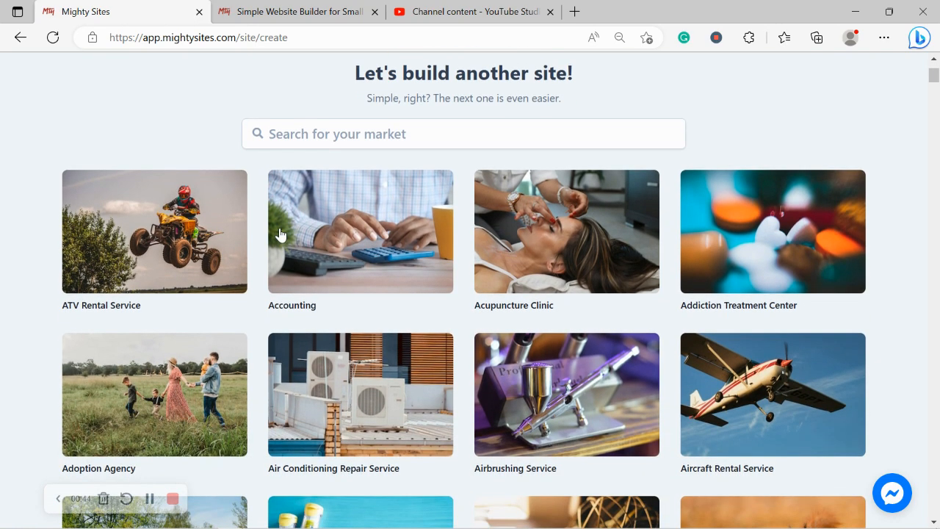
{"action": "scroll", "coordinate": [280, 234], "scroll_direction": "down", "scroll_amount": 4}
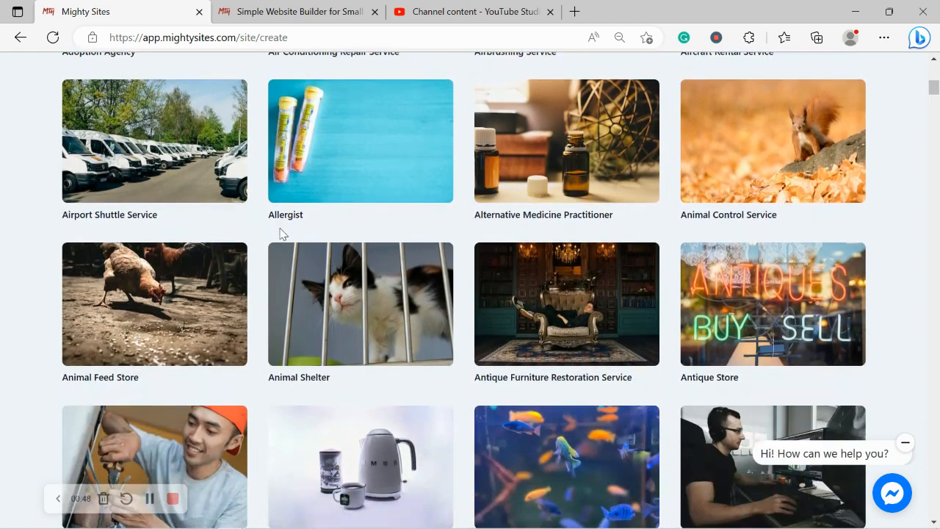
{"action": "scroll", "coordinate": [279, 234], "scroll_direction": "down", "scroll_amount": 2}
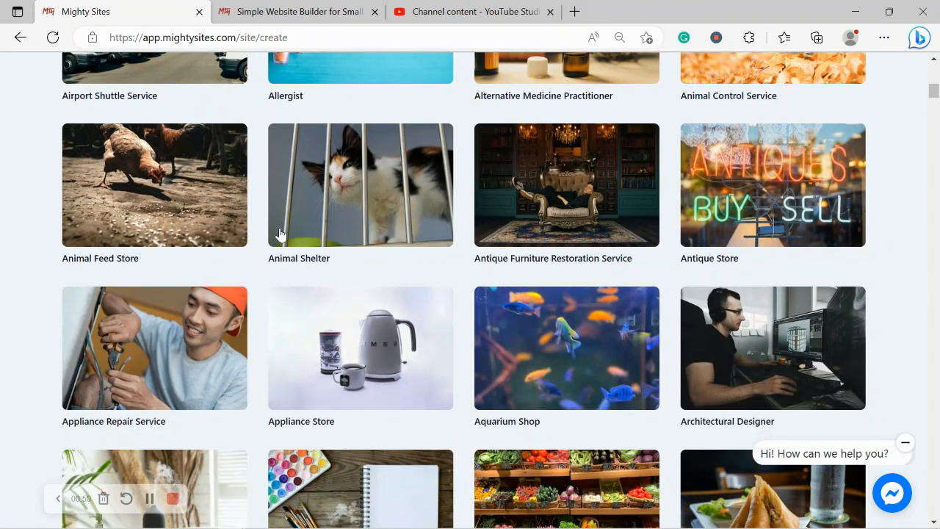
{"action": "scroll", "coordinate": [280, 234], "scroll_direction": "down", "scroll_amount": 1}
{"action": "scroll", "coordinate": [280, 233], "scroll_direction": "up", "scroll_amount": 6}
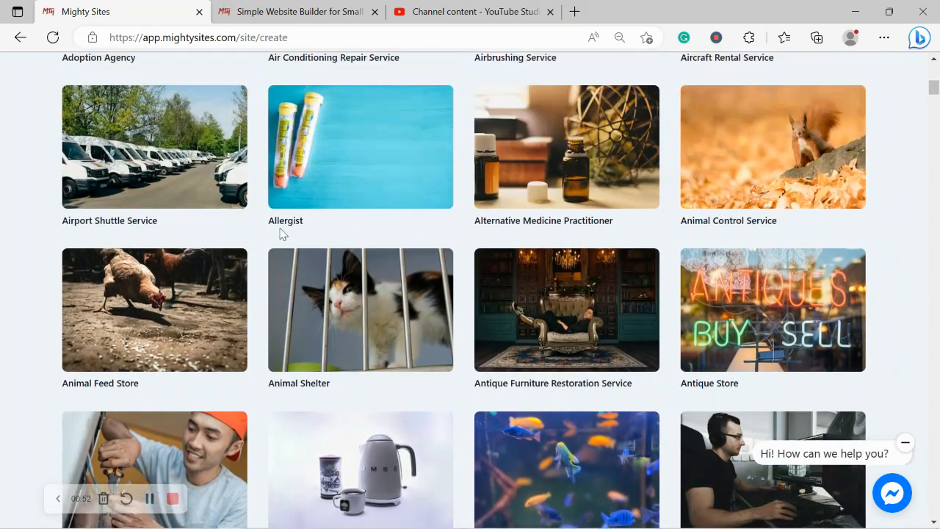
{"action": "scroll", "coordinate": [280, 229], "scroll_direction": "up", "scroll_amount": 4}
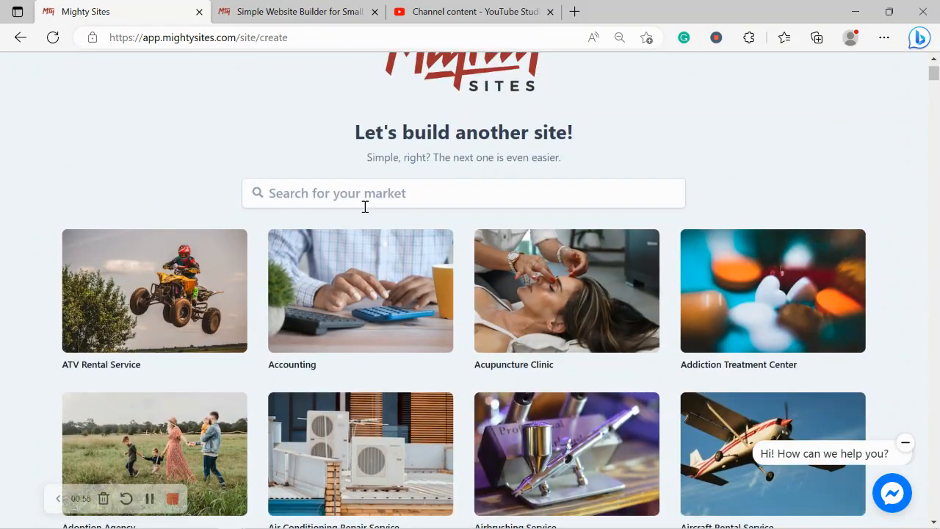
{"action": "left_click", "coordinate": [365, 207]}
{"action": "type", "text": "visa"}
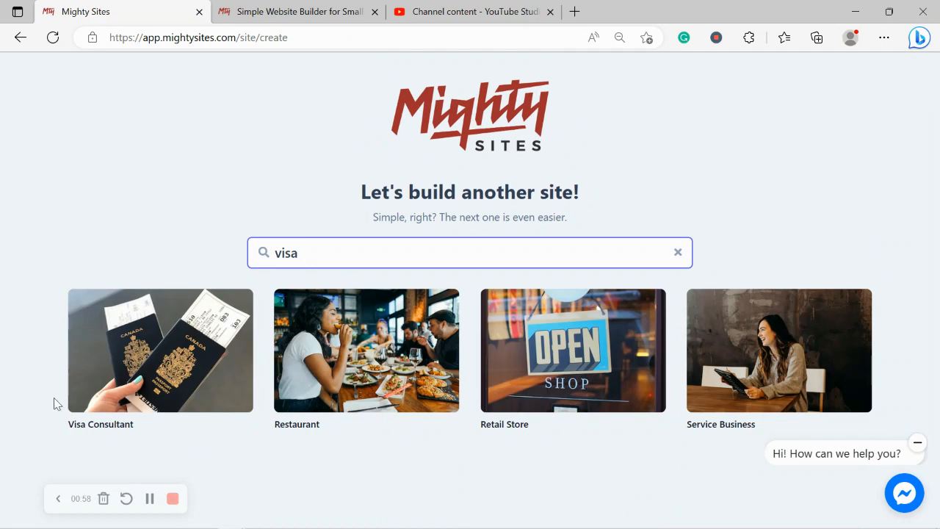
- Choose the Visa Consultant template and enter the visa consultancy's company name
{"action": "left_click", "coordinate": [199, 362]}
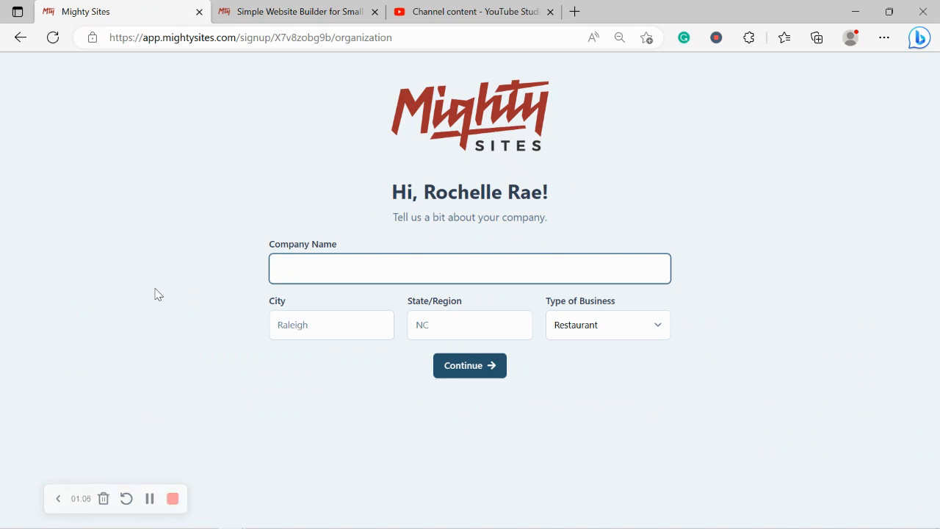
{"action": "key", "text": "Caps_Lock"}
{"action": "type", "text": "R"}
{"action": "key", "text": "Caps_Lock"}
{"action": "type", "text": "o"}
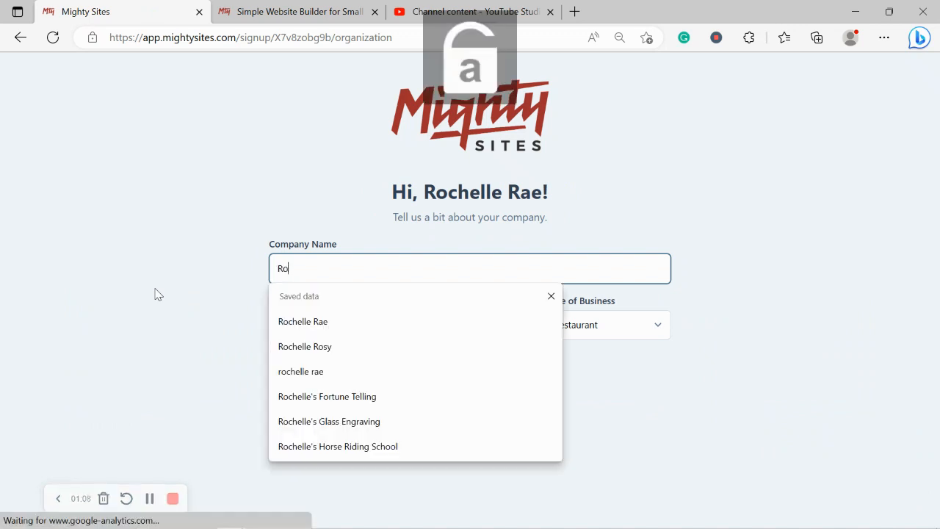
{"action": "type", "text": "chelle's"}
{"action": "key", "text": "Caps_Lock"}
{"action": "type", "text": "V"}
{"action": "key", "text": "Caps_Lock"}
{"action": "type", "text": "isa "}
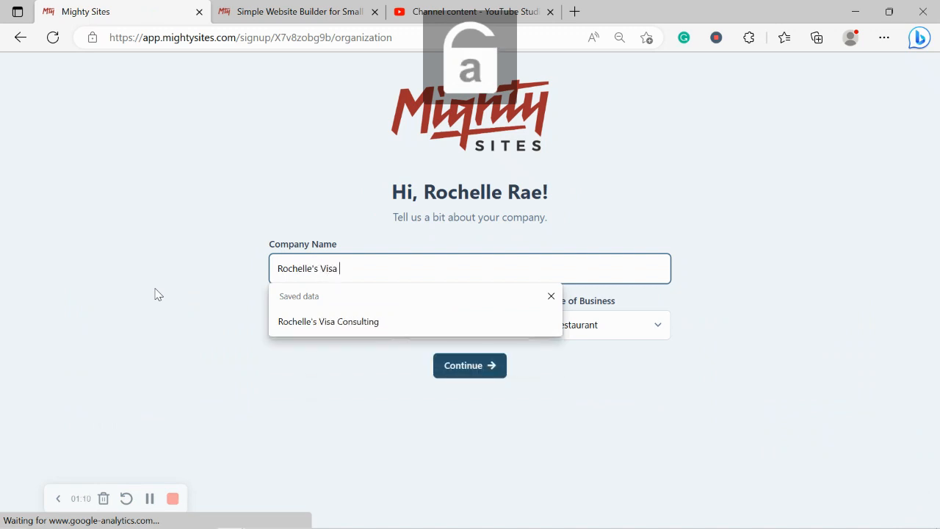
{"action": "type", "text": "Consultations"}
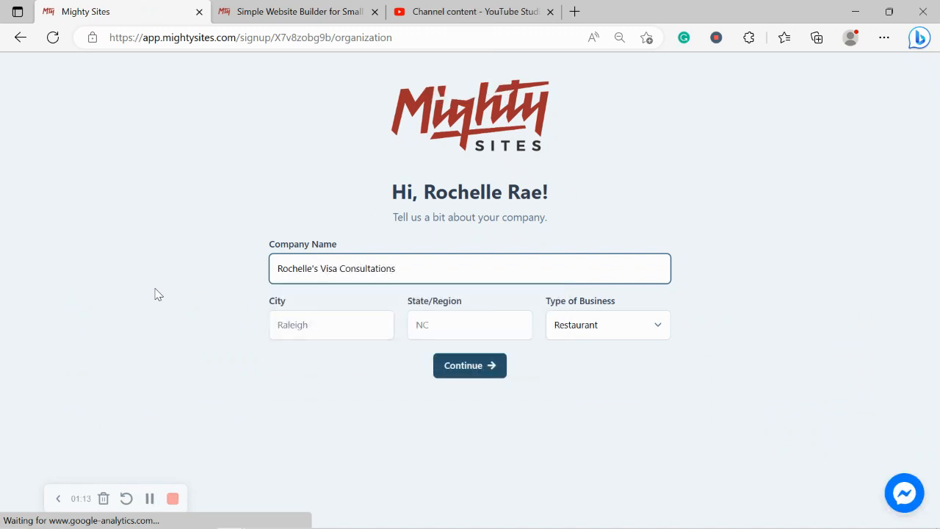
- Set the city to Denver, state to Colorado and business type to Service, then generate the site
{"action": "left_click", "coordinate": [329, 323]}
{"action": "key", "text": "Caps_Lock"}
{"action": "type", "text": "D"}
{"action": "key", "text": "Caps_Lock"}
{"action": "type", "text": "env"}
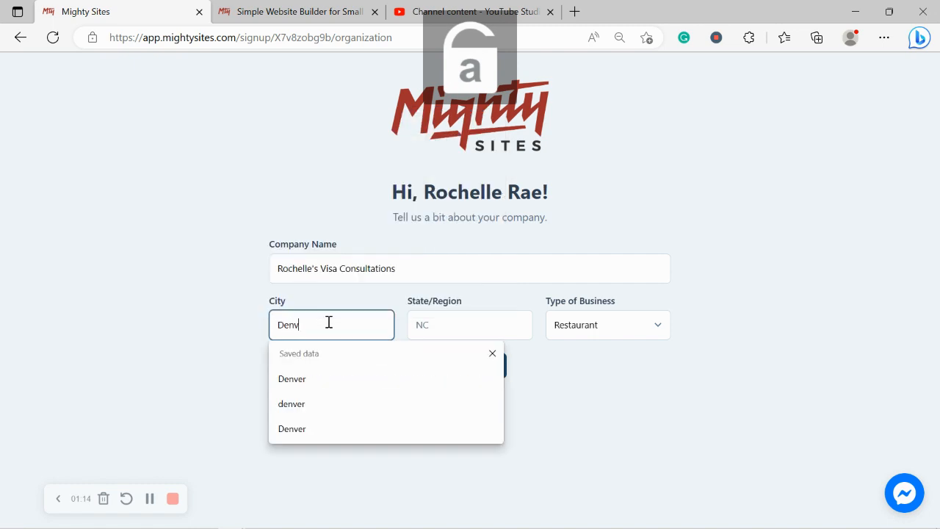
{"action": "type", "text": "er"}
{"action": "left_click", "coordinate": [443, 325]}
{"action": "key", "text": "Caps_Lock"}
{"action": "type", "text": "C"}
{"action": "key", "text": "Caps_Lock"}
{"action": "type", "text": "olorado"}
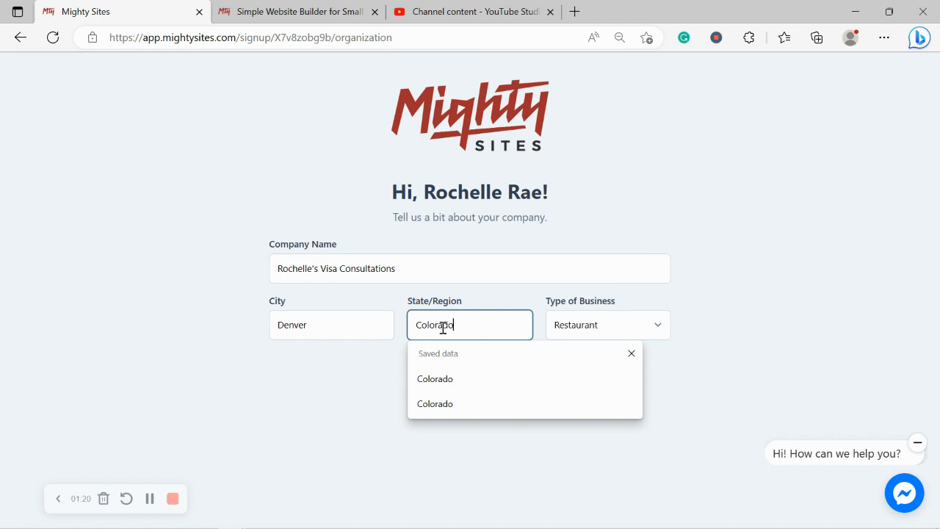
{"action": "left_click", "coordinate": [772, 329]}
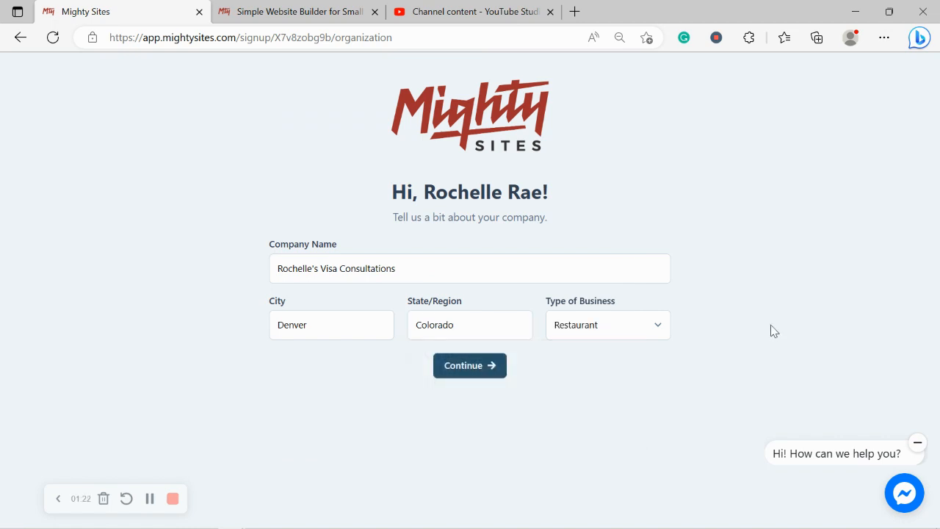
{"action": "left_click", "coordinate": [636, 337]}
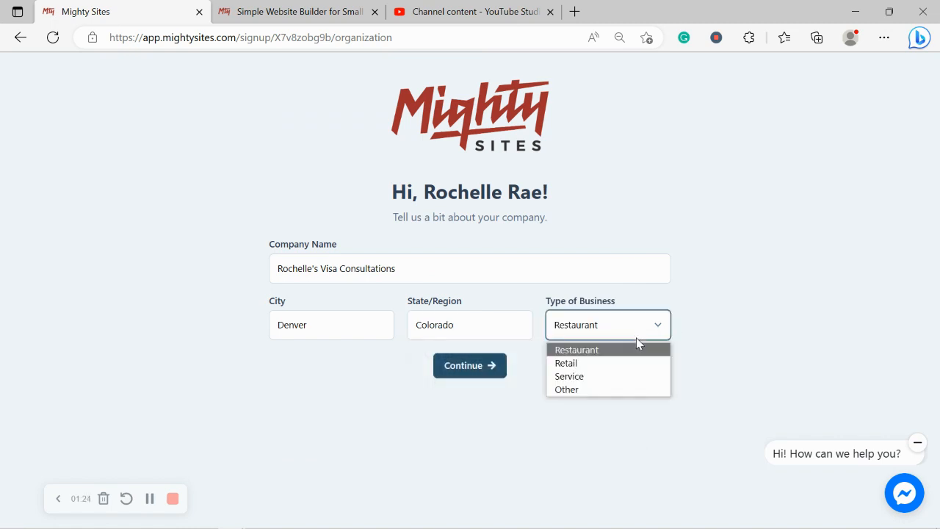
{"action": "left_click", "coordinate": [604, 376]}
{"action": "left_click", "coordinate": [475, 371]}
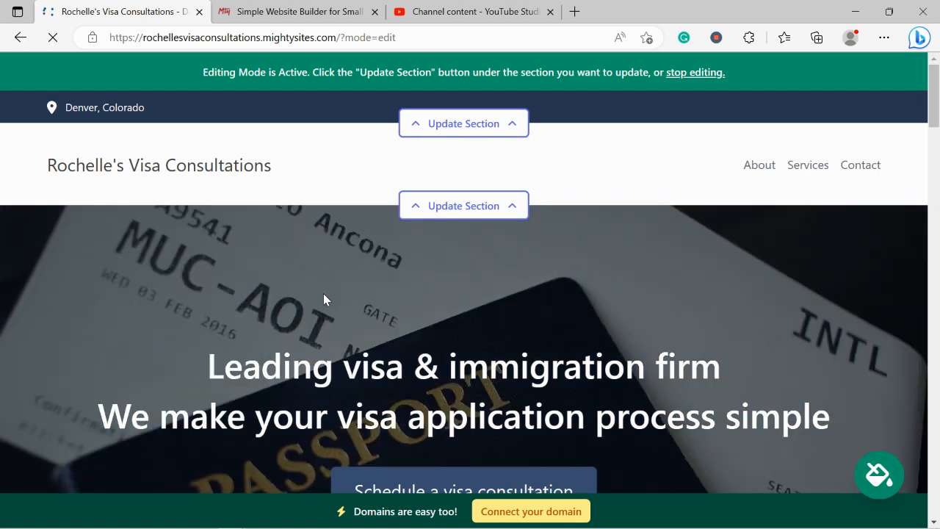
{"action": "scroll", "coordinate": [323, 294], "scroll_direction": "down", "scroll_amount": 2}
{"action": "scroll", "coordinate": [323, 294], "scroll_direction": "down", "scroll_amount": 7}
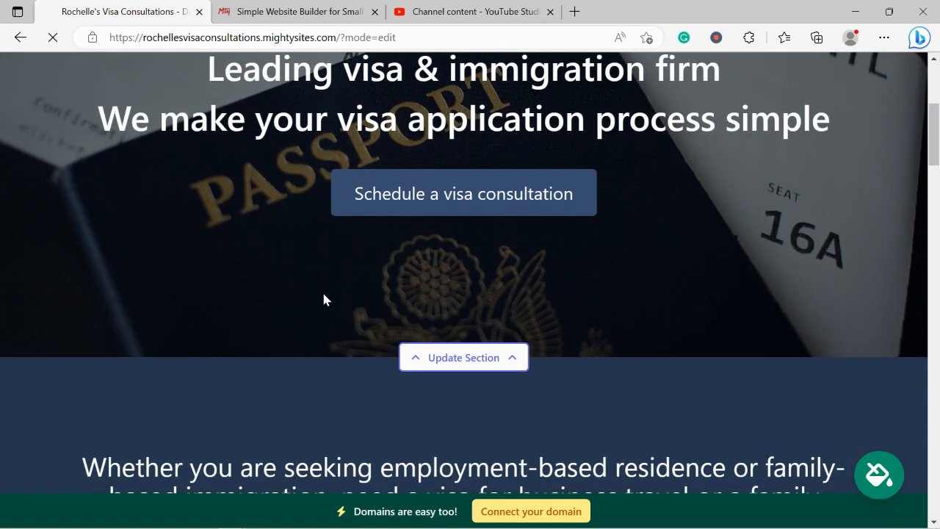
{"action": "scroll", "coordinate": [324, 300], "scroll_direction": "down", "scroll_amount": 4}
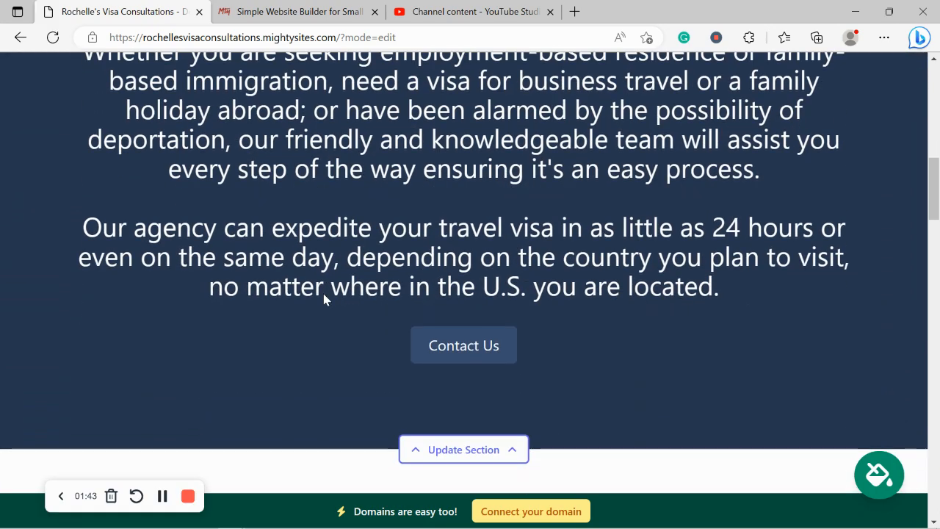
{"action": "scroll", "coordinate": [323, 294], "scroll_direction": "down", "scroll_amount": 4}
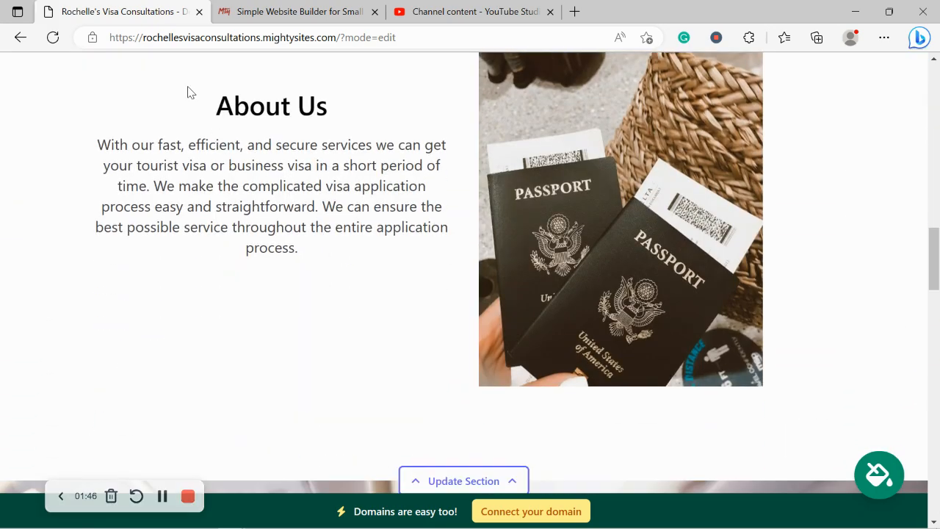
{"action": "left_click_drag", "start_coordinate": [187, 92], "coordinate": [348, 309]}
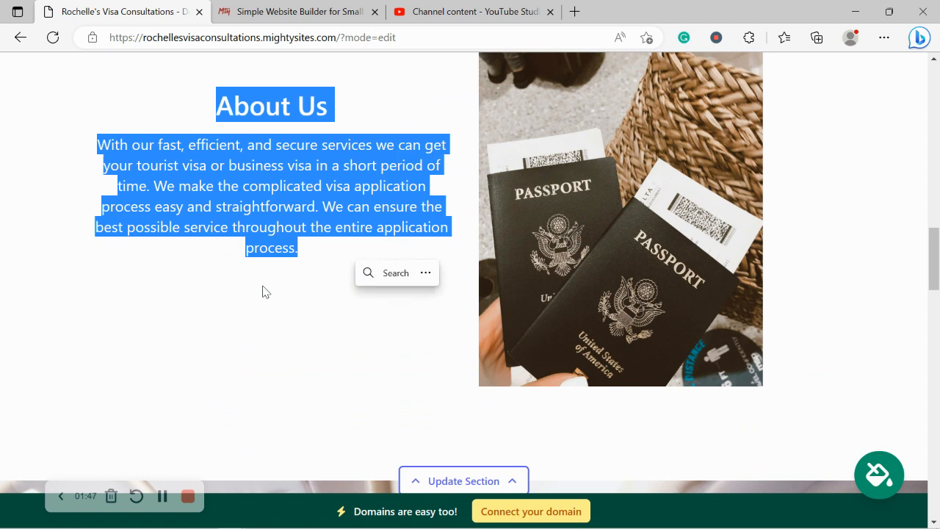
{"action": "left_click", "coordinate": [217, 294]}
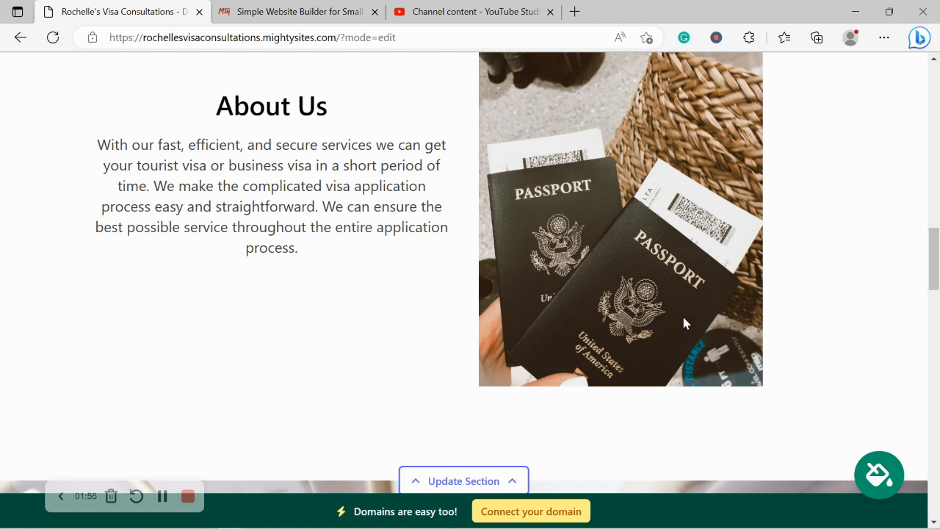
{"action": "scroll", "coordinate": [683, 318], "scroll_direction": "down", "scroll_amount": 3}
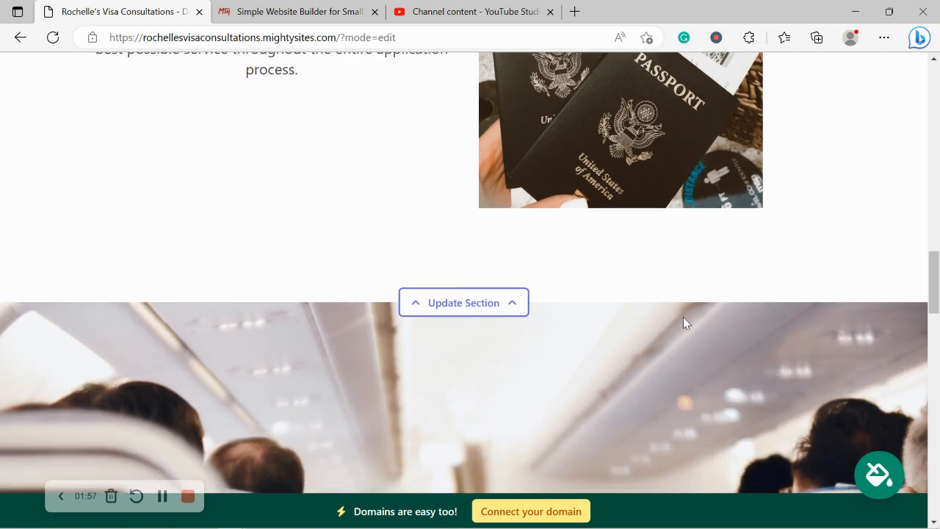
{"action": "scroll", "coordinate": [683, 324], "scroll_direction": "down", "scroll_amount": 5}
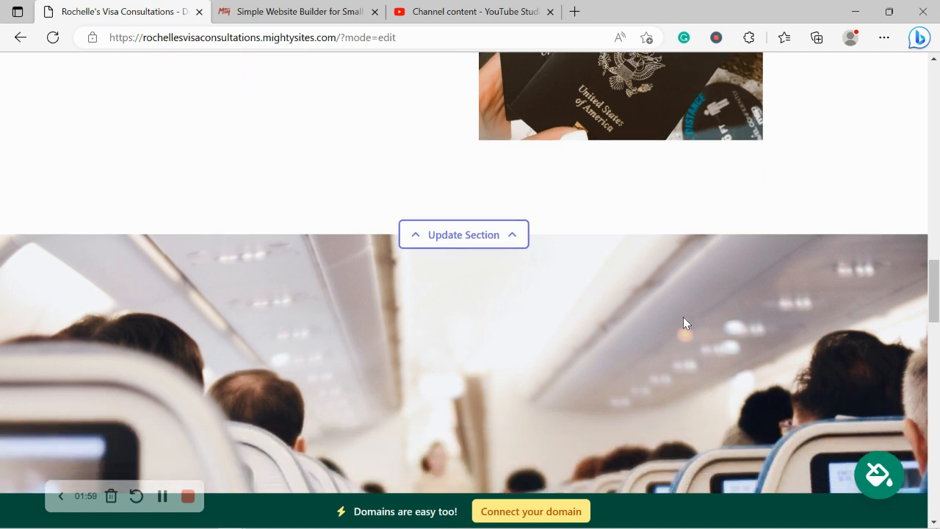
{"action": "scroll", "coordinate": [683, 317], "scroll_direction": "down", "scroll_amount": 7}
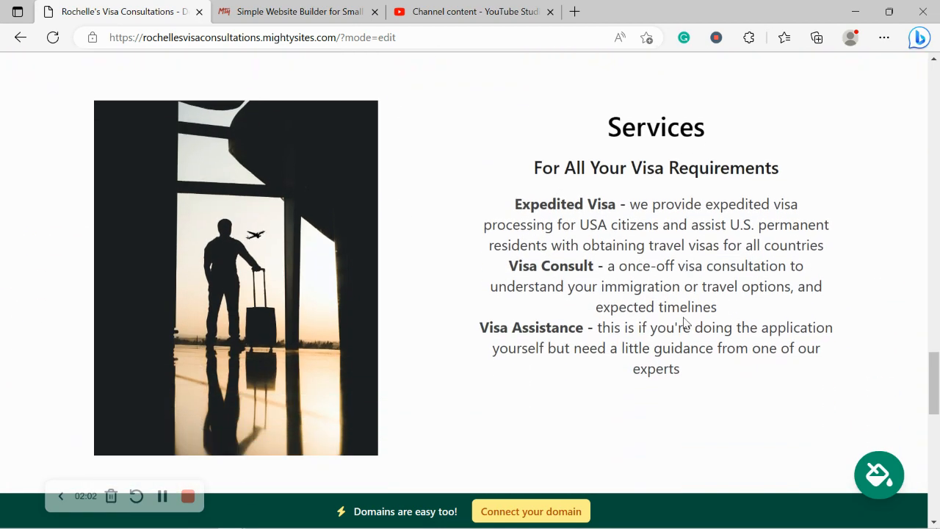
{"action": "left_click_drag", "start_coordinate": [574, 137], "coordinate": [716, 384]}
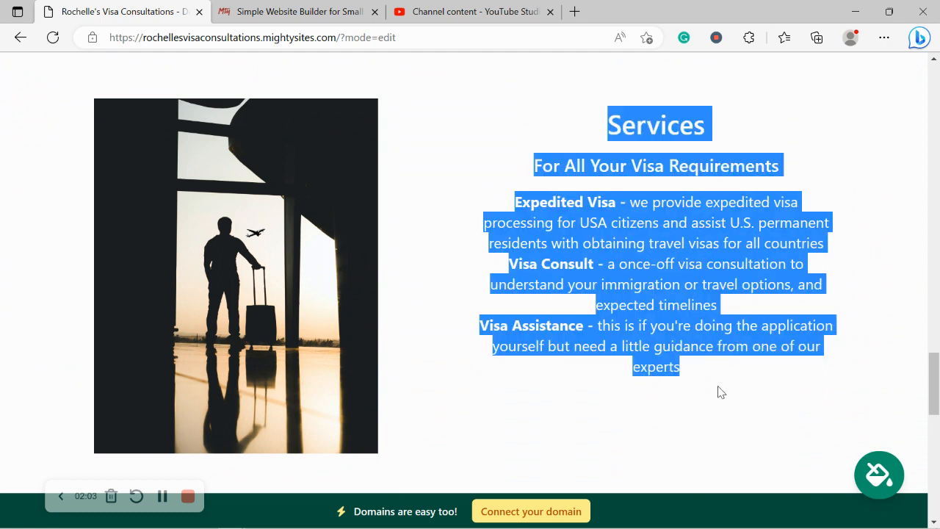
{"action": "left_click", "coordinate": [516, 411]}
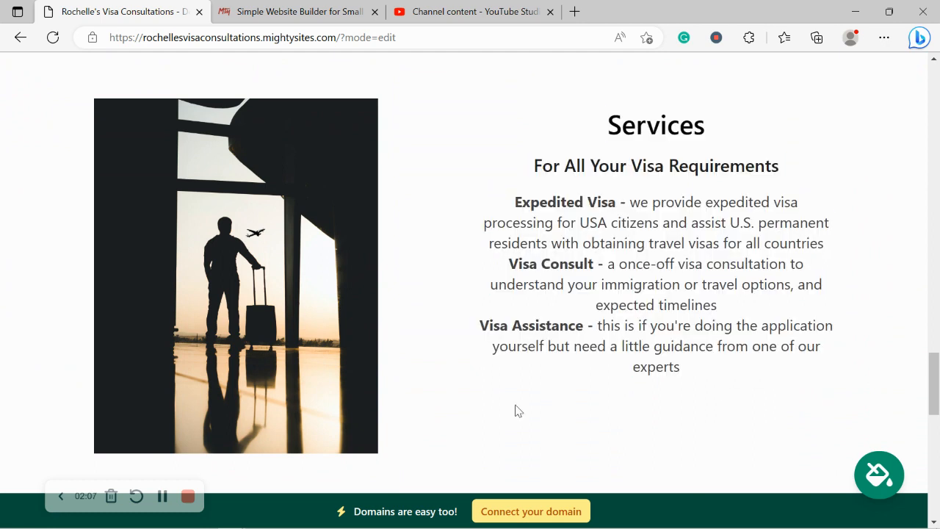
{"action": "scroll", "coordinate": [517, 411], "scroll_direction": "down", "scroll_amount": 3}
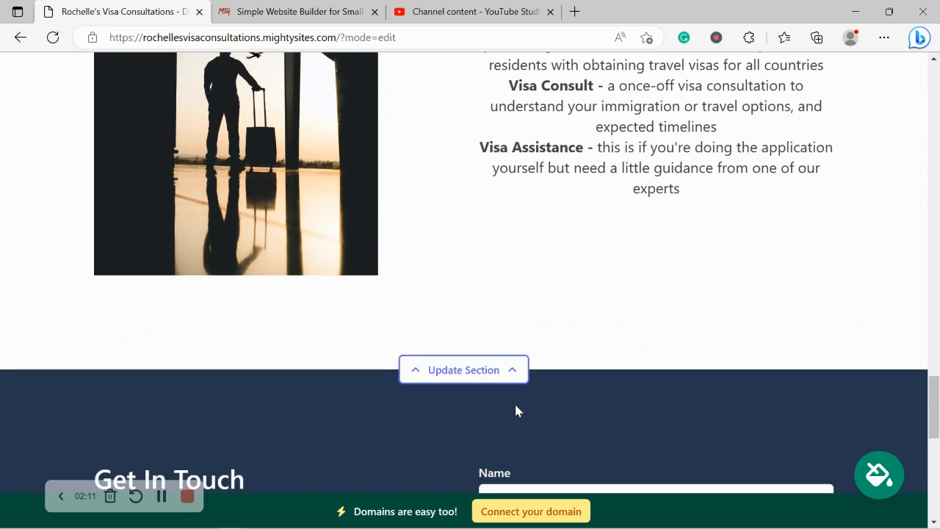
{"action": "scroll", "coordinate": [516, 411], "scroll_direction": "down", "scroll_amount": 3}
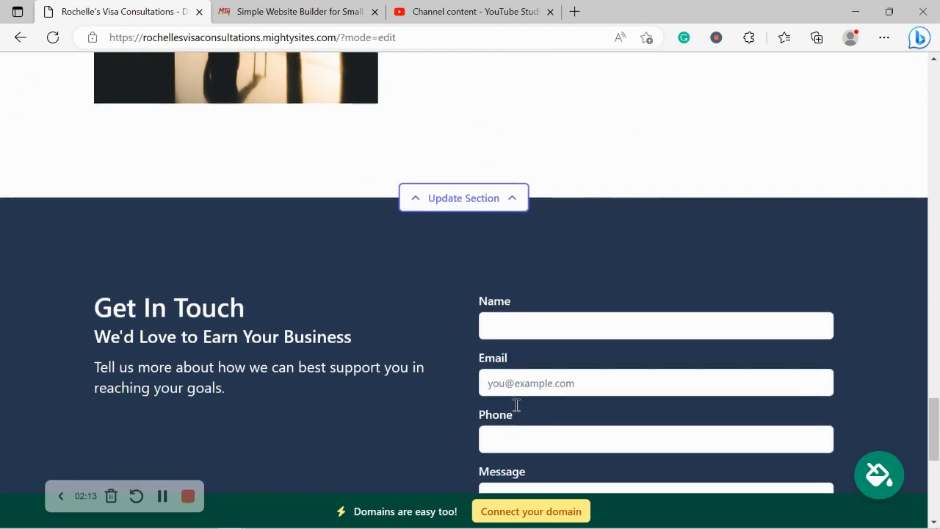
{"action": "scroll", "coordinate": [516, 410], "scroll_direction": "down", "scroll_amount": 4}
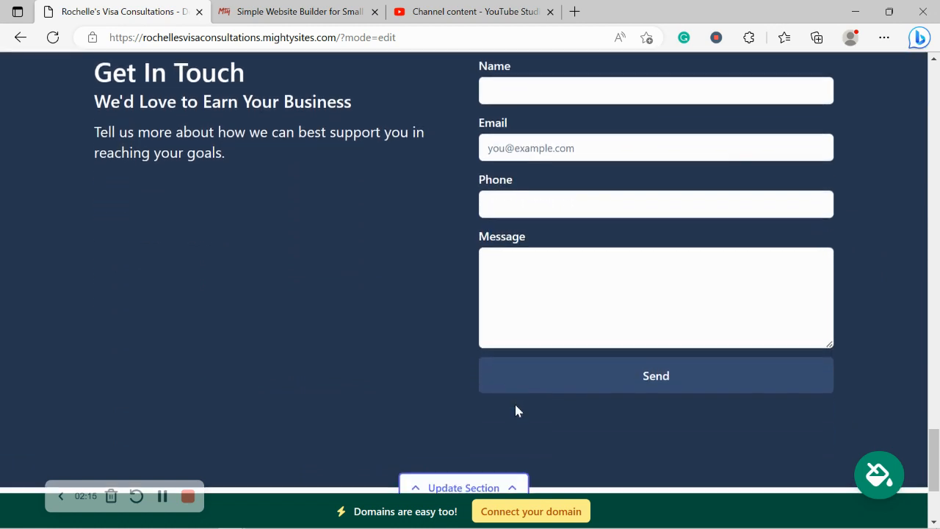
{"action": "scroll", "coordinate": [516, 411], "scroll_direction": "down", "scroll_amount": 2}
{"action": "scroll", "coordinate": [517, 410], "scroll_direction": "up", "scroll_amount": 2}
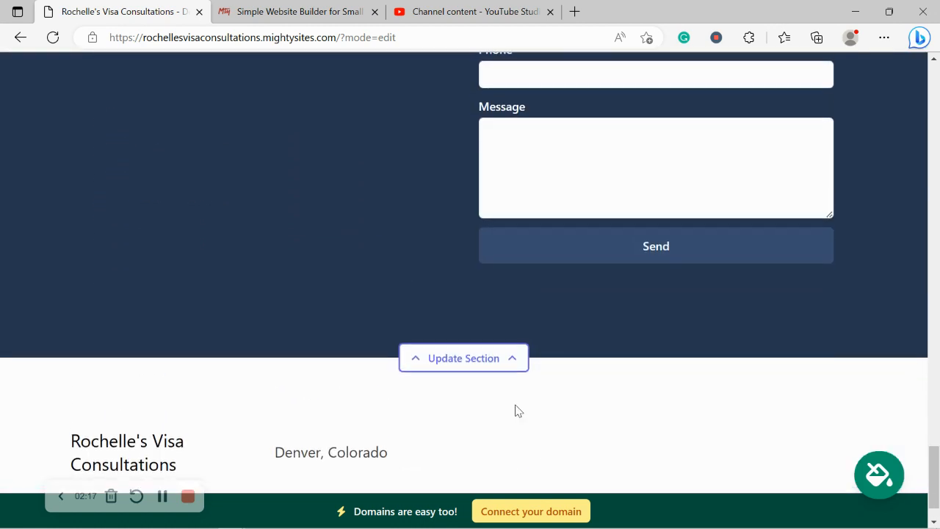
{"action": "scroll", "coordinate": [516, 412], "scroll_direction": "up", "scroll_amount": 4}
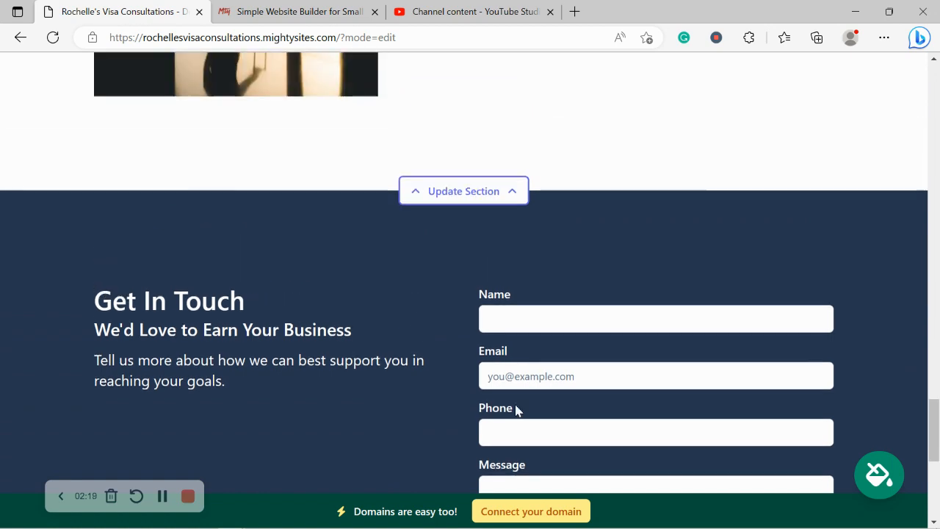
{"action": "scroll", "coordinate": [516, 410], "scroll_direction": "up", "scroll_amount": 5}
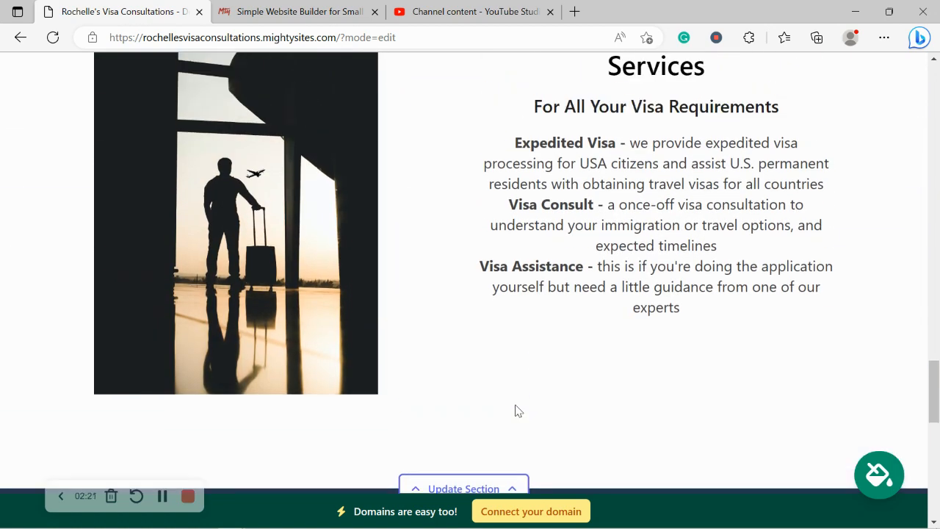
{"action": "scroll", "coordinate": [516, 411], "scroll_direction": "up", "scroll_amount": 3}
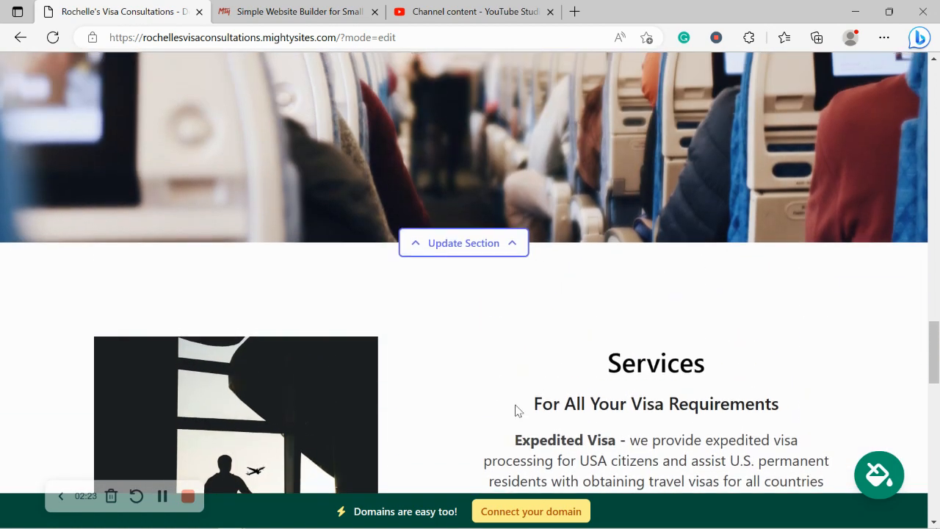
{"action": "scroll", "coordinate": [516, 410], "scroll_direction": "up", "scroll_amount": 3}
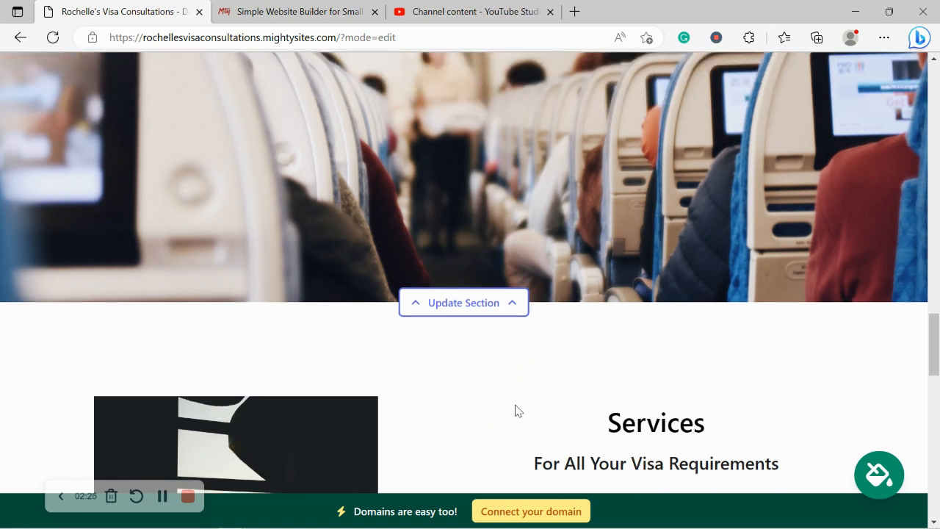
{"action": "scroll", "coordinate": [514, 411], "scroll_direction": "up", "scroll_amount": 5}
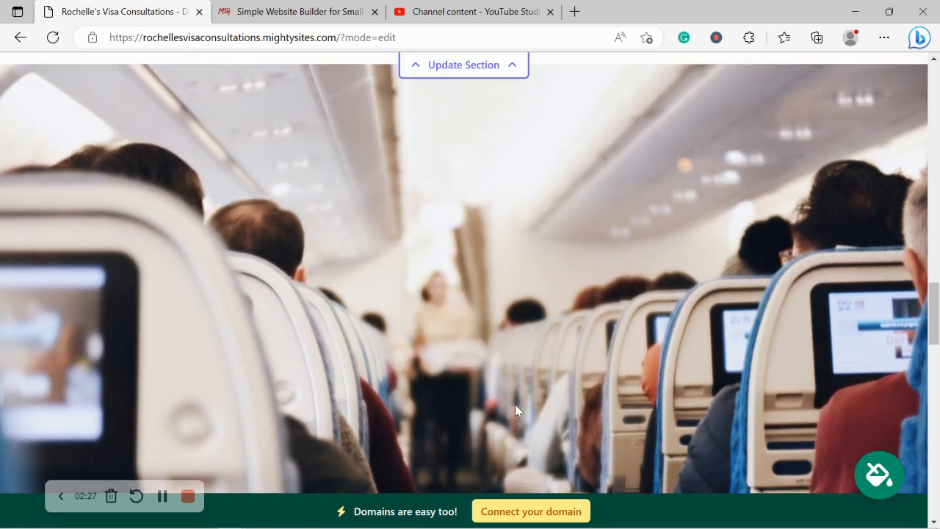
{"action": "scroll", "coordinate": [515, 411], "scroll_direction": "up", "scroll_amount": 5}
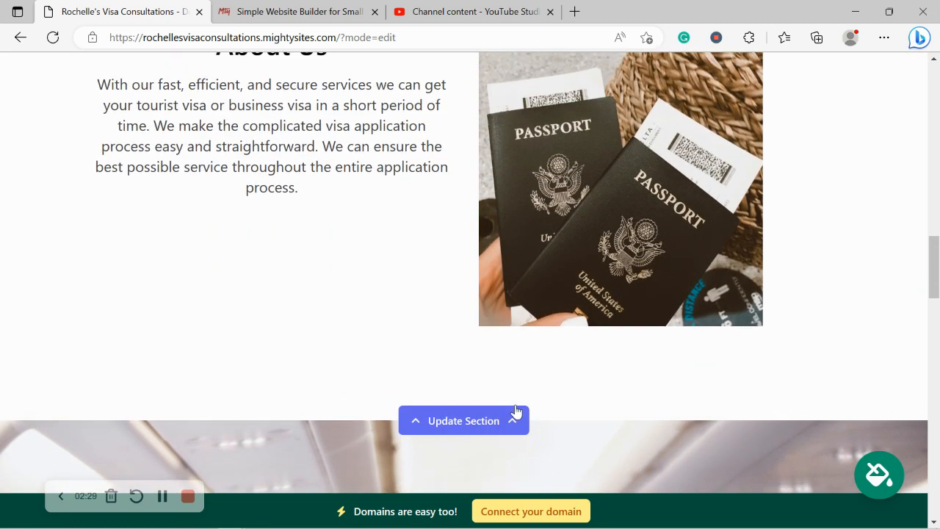
{"action": "scroll", "coordinate": [515, 411], "scroll_direction": "up", "scroll_amount": 2}
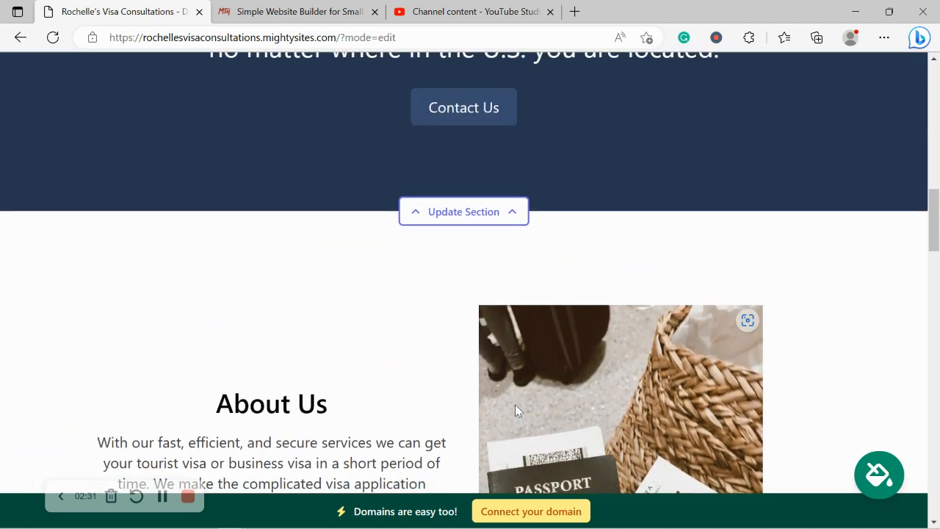
{"action": "scroll", "coordinate": [516, 411], "scroll_direction": "up", "scroll_amount": 3}
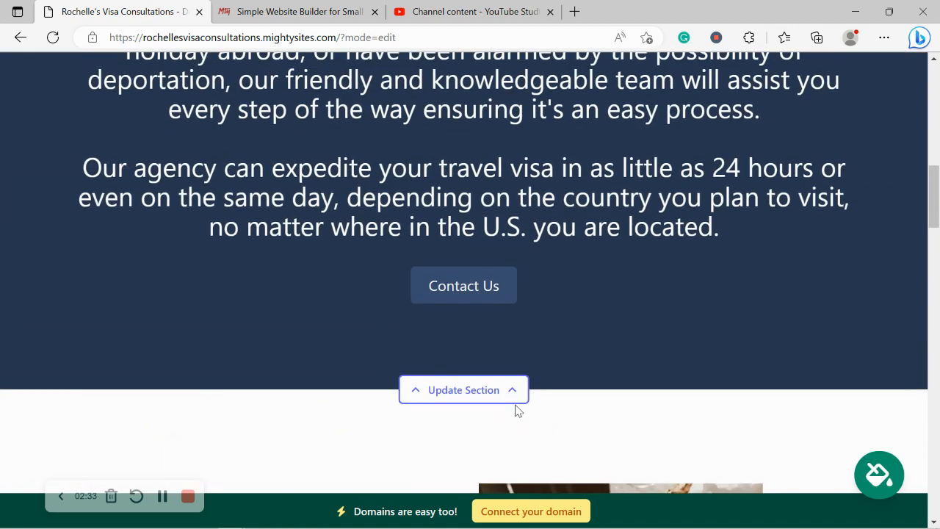
{"action": "scroll", "coordinate": [516, 411], "scroll_direction": "up", "scroll_amount": 5}
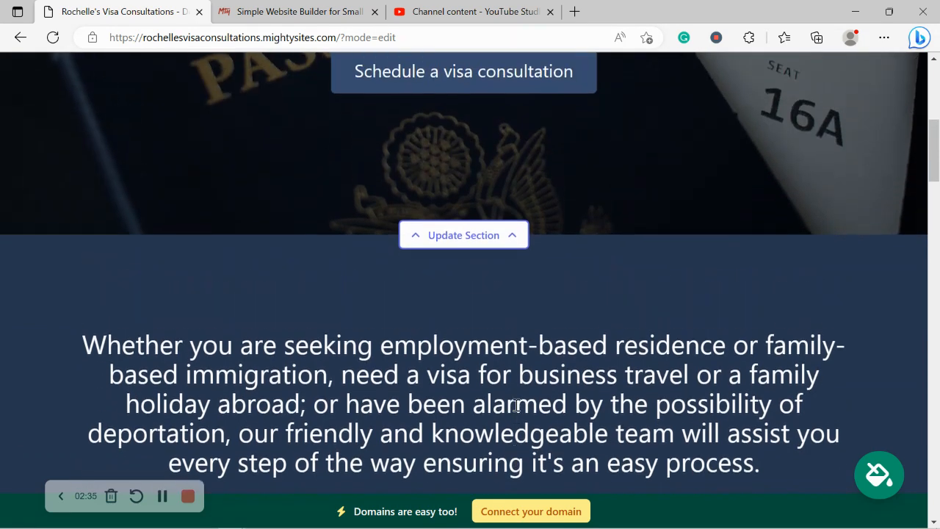
{"action": "scroll", "coordinate": [516, 404], "scroll_direction": "up", "scroll_amount": 5}
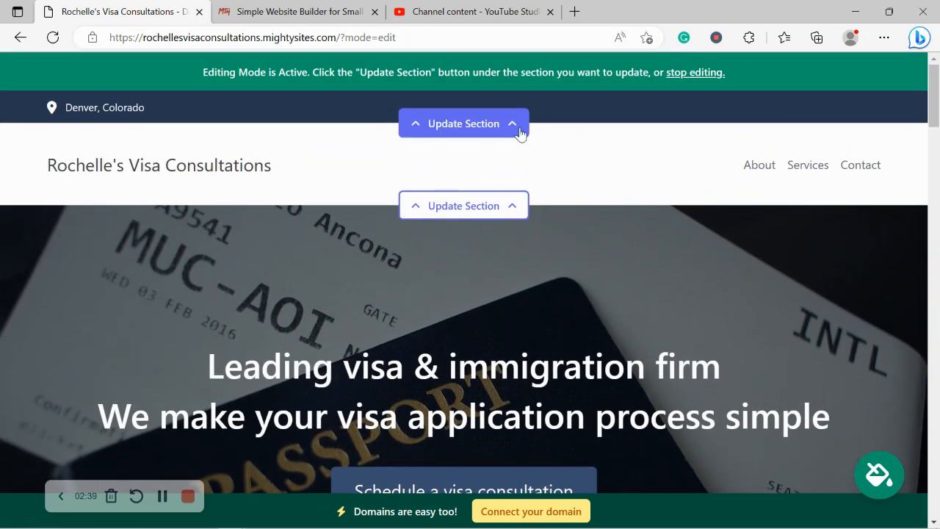
- Enter the organization's e-mail, set it to show on the site, and add the business phone number
{"action": "left_click", "coordinate": [520, 133]}
{"action": "left_click", "coordinate": [463, 241]}
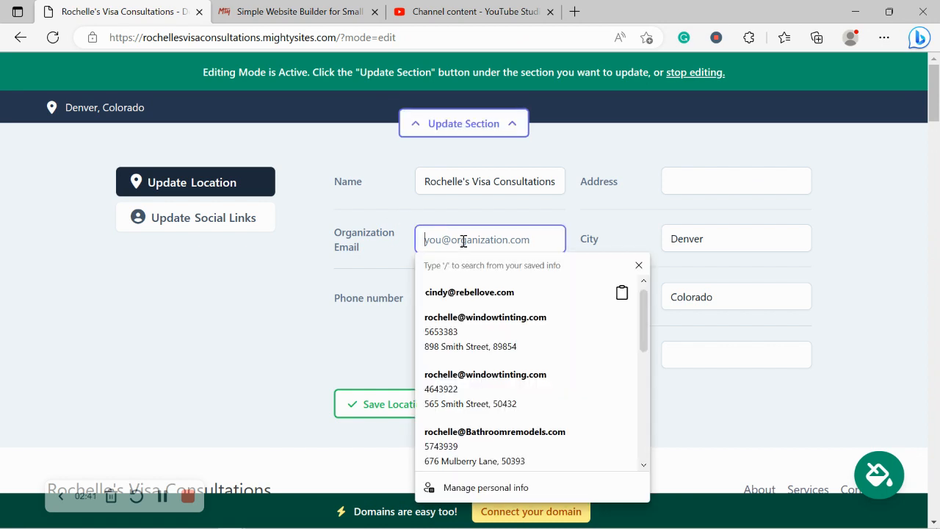
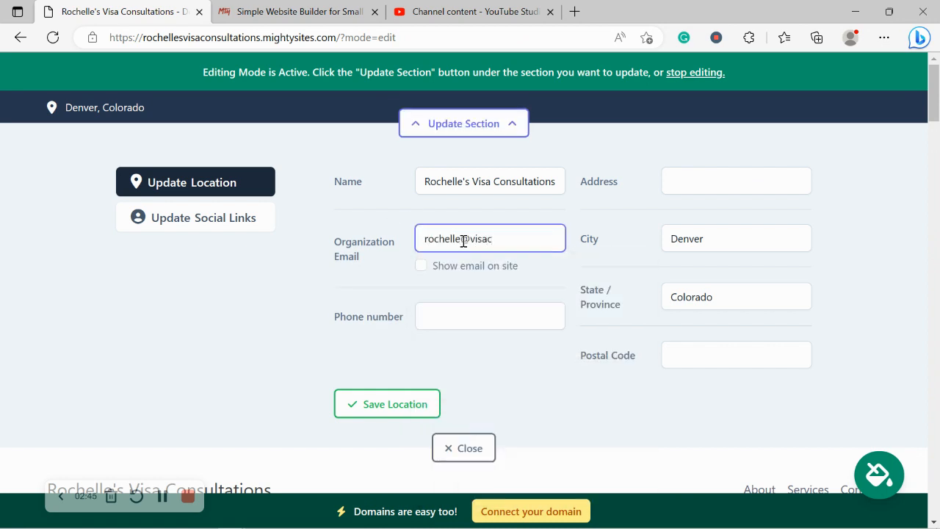
{"action": "left_click", "coordinate": [421, 266]}
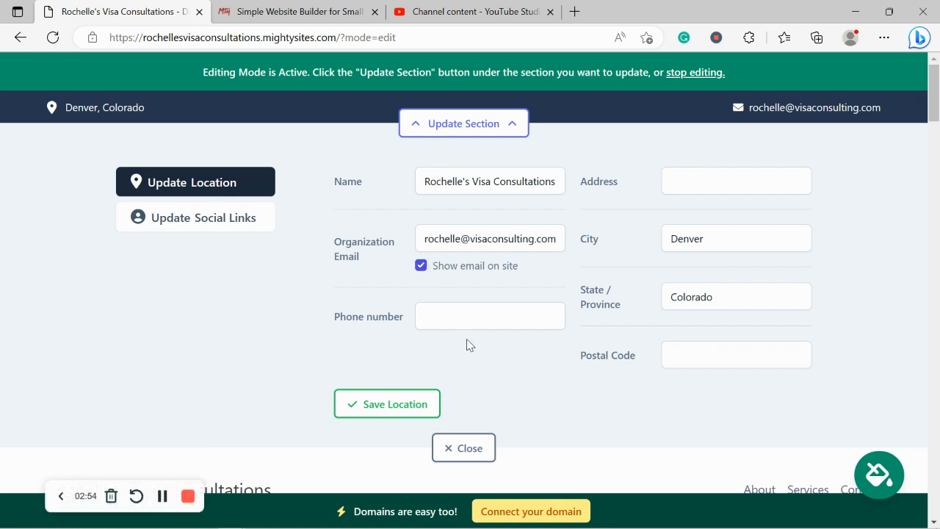
{"action": "left_click", "coordinate": [499, 321]}
{"action": "type", "text": "565-4933"}
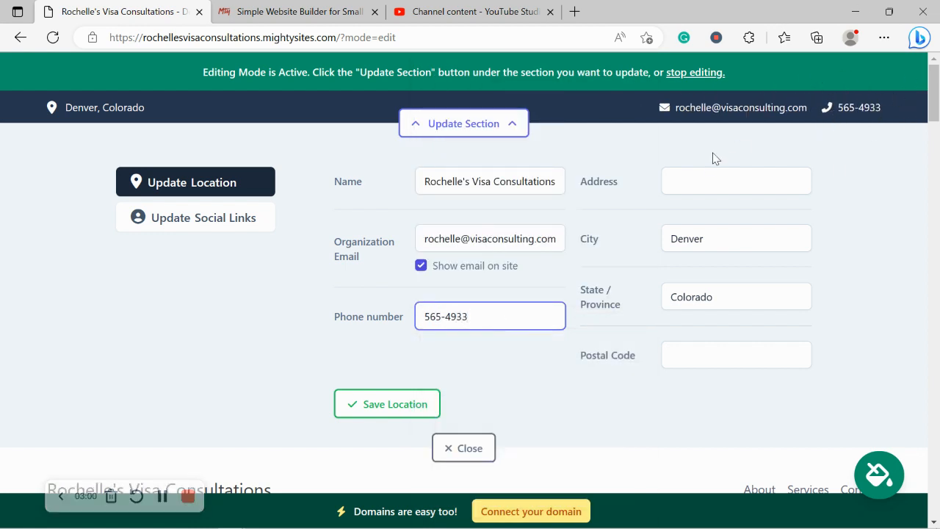
- Add the business street address and postal code, then save the location details
{"action": "left_click", "coordinate": [718, 178]}
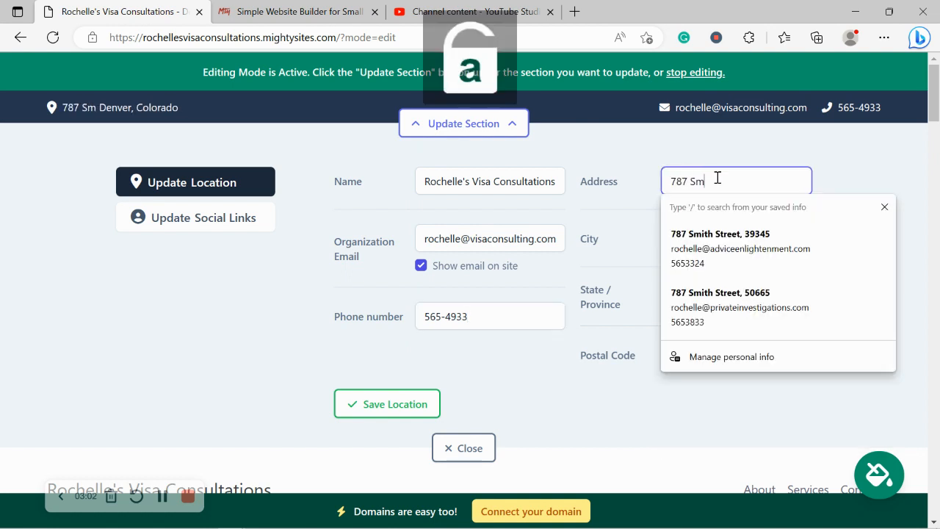
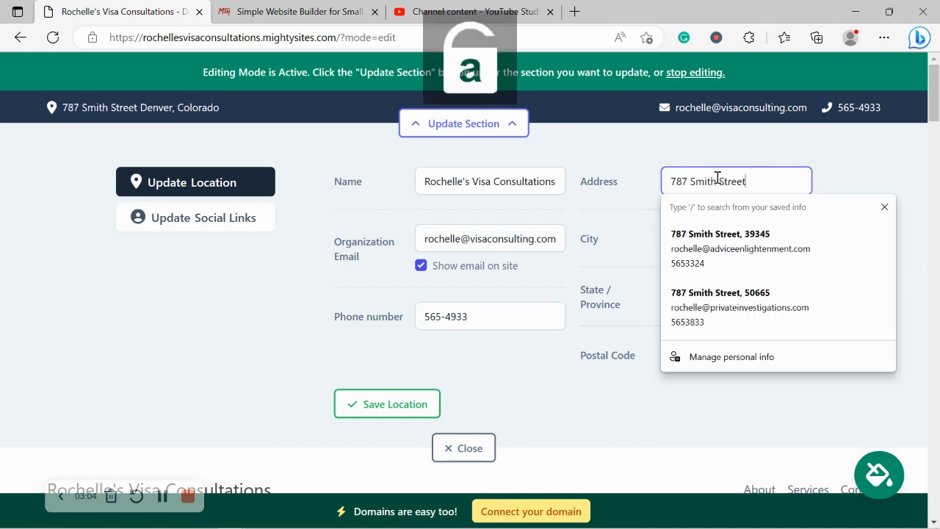
{"action": "left_click", "coordinate": [512, 388]}
{"action": "left_click", "coordinate": [736, 365]}
{"action": "type", "text": "40556"}
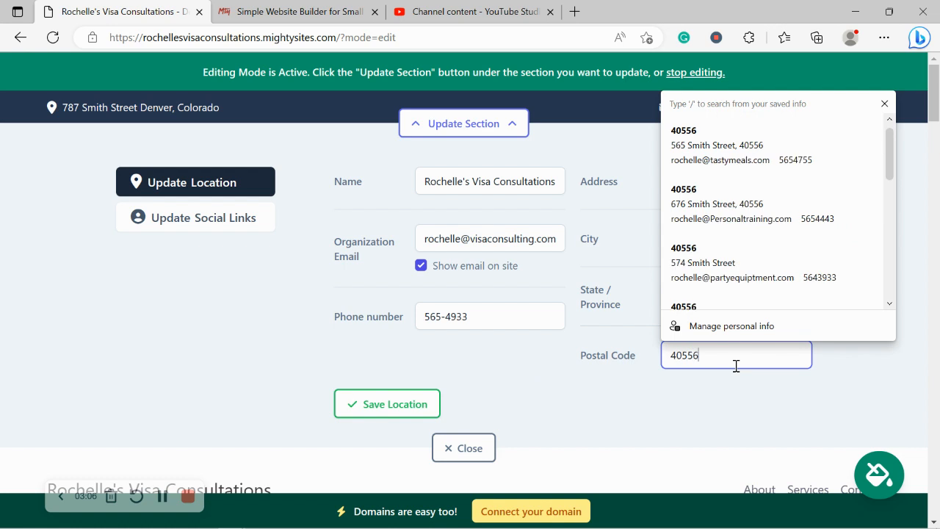
{"action": "left_click", "coordinate": [410, 404]}
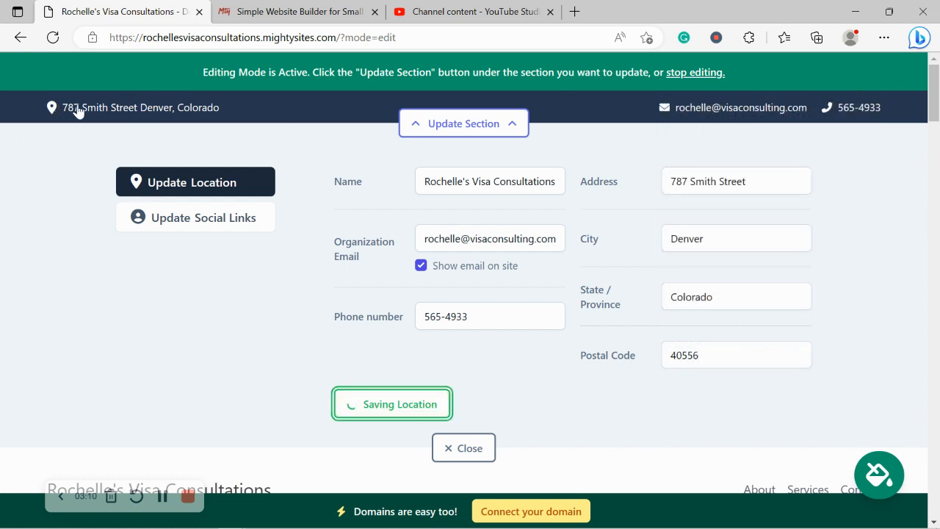
- Check the map behind the header address link, then return to the editor
{"action": "left_click", "coordinate": [163, 116]}
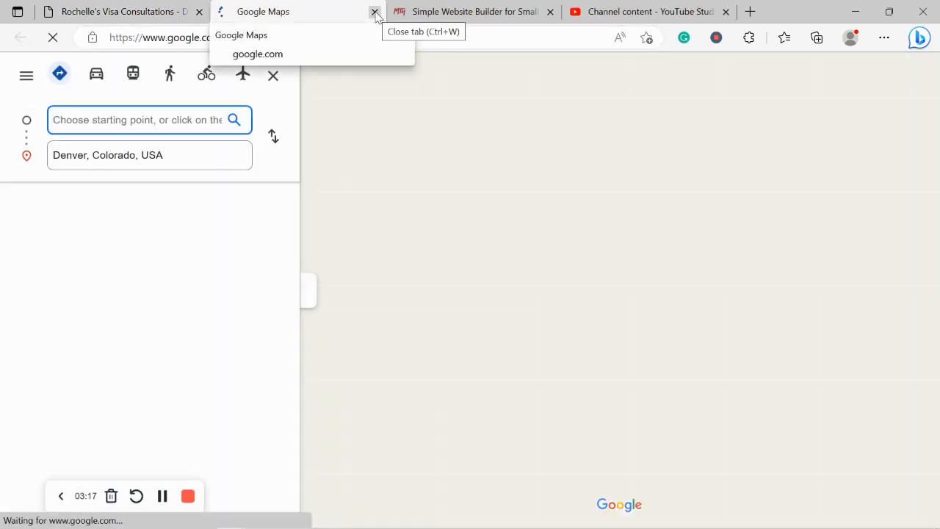
{"action": "left_click", "coordinate": [374, 12]}
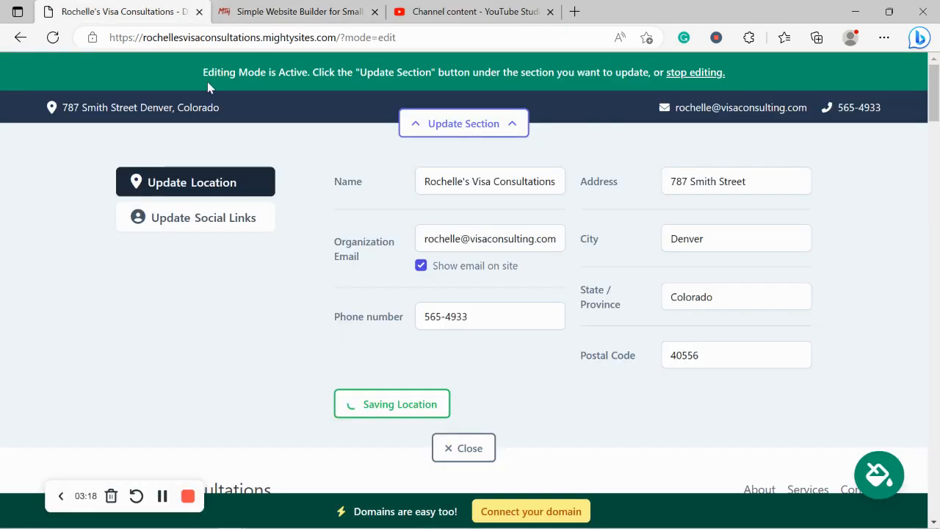
{"action": "left_click", "coordinate": [244, 230]}
- Add Instagram 'mightysites' and Twitter 'mightysitesusa' as social links and save them
{"action": "left_click", "coordinate": [416, 182]}
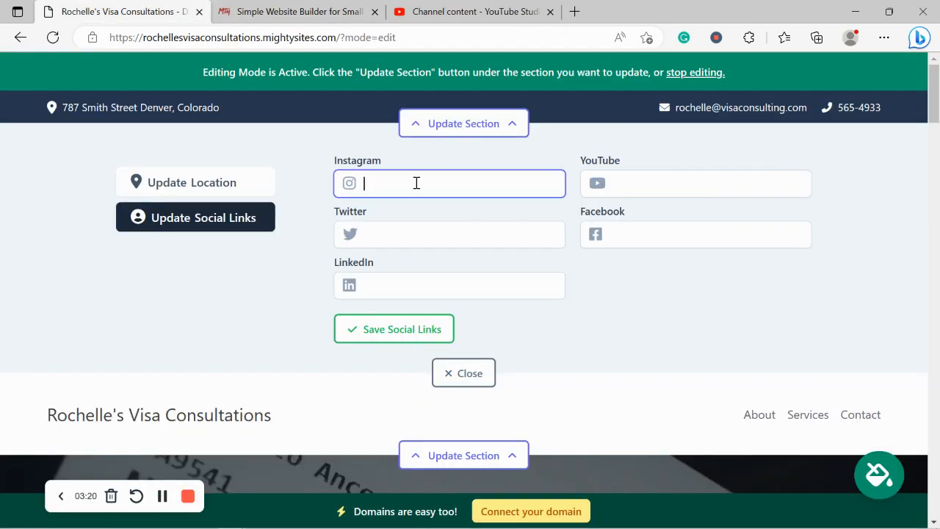
{"action": "type", "text": "mightysi"}
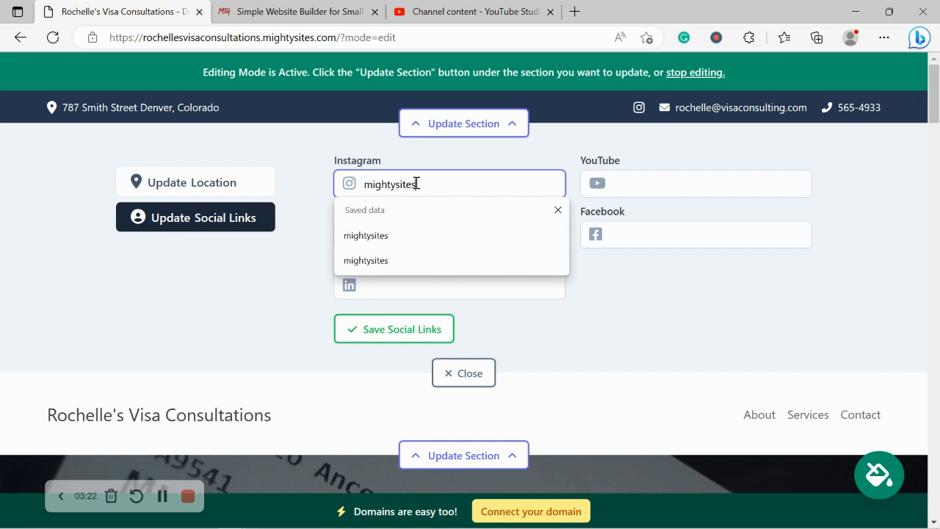
{"action": "type", "text": "tes"}
{"action": "left_click", "coordinate": [286, 268]}
{"action": "left_click", "coordinate": [407, 233]}
{"action": "type", "text": "mig"}
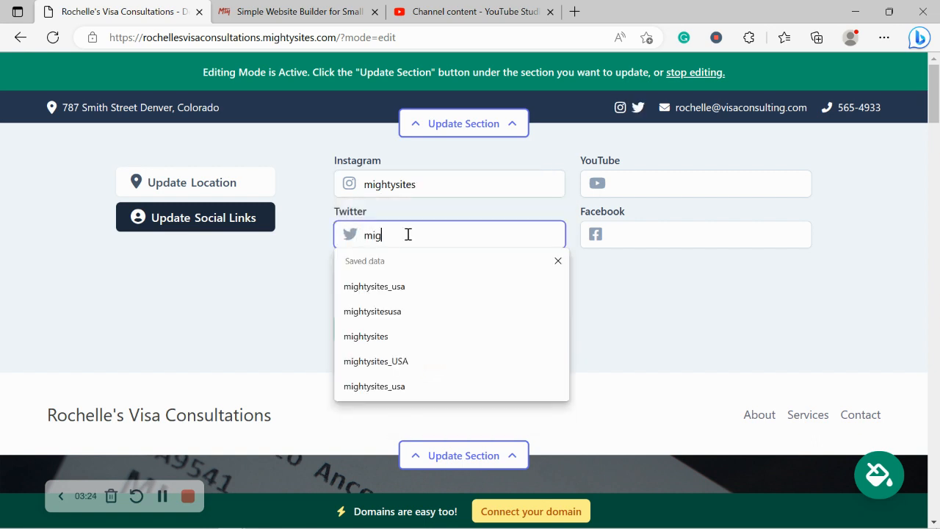
{"action": "type", "text": "htysites"}
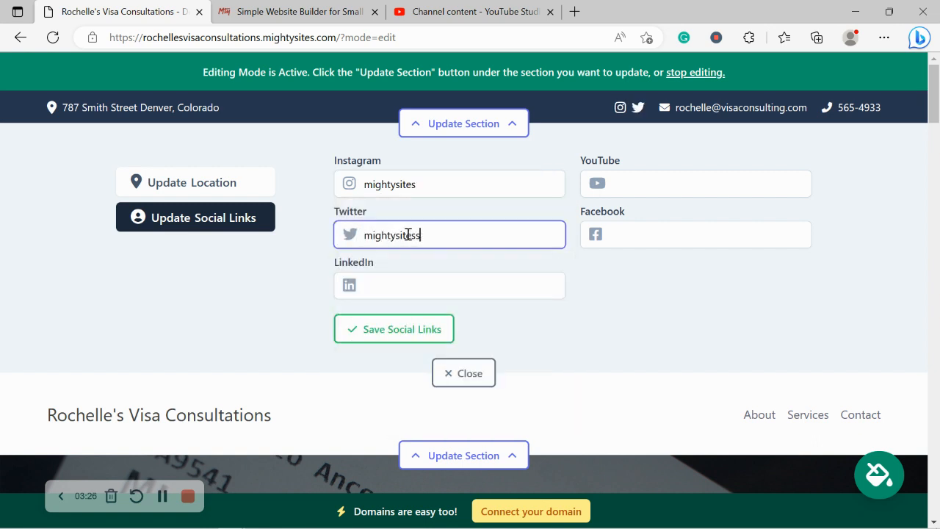
{"action": "type", "text": "usa"}
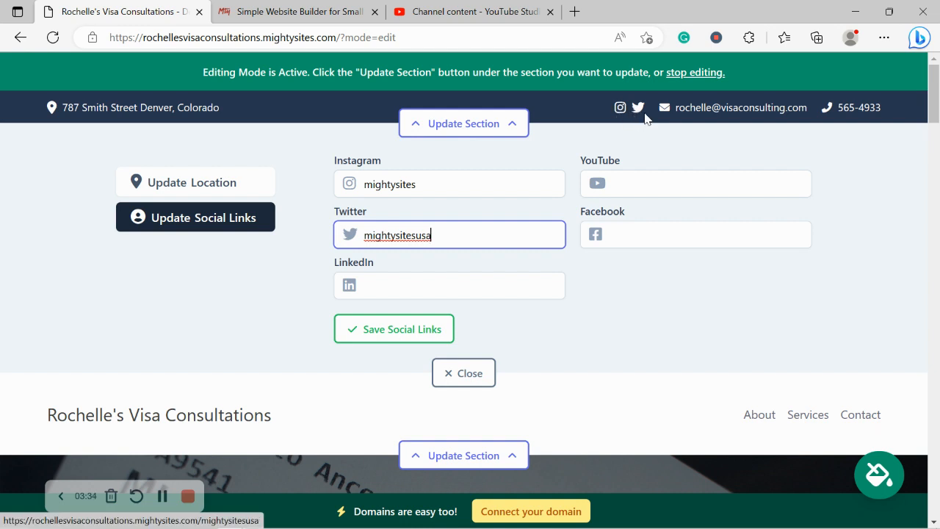
{"action": "left_click", "coordinate": [408, 331]}
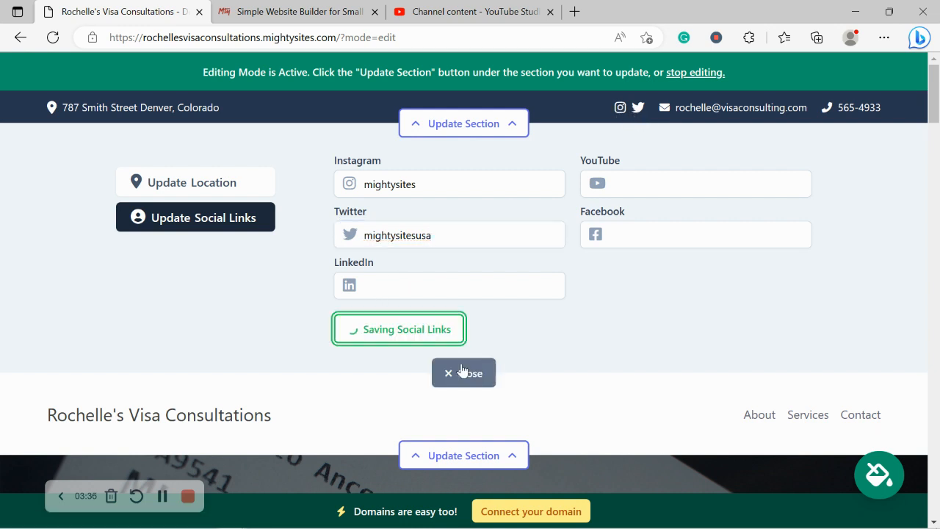
{"action": "left_click", "coordinate": [464, 373]}
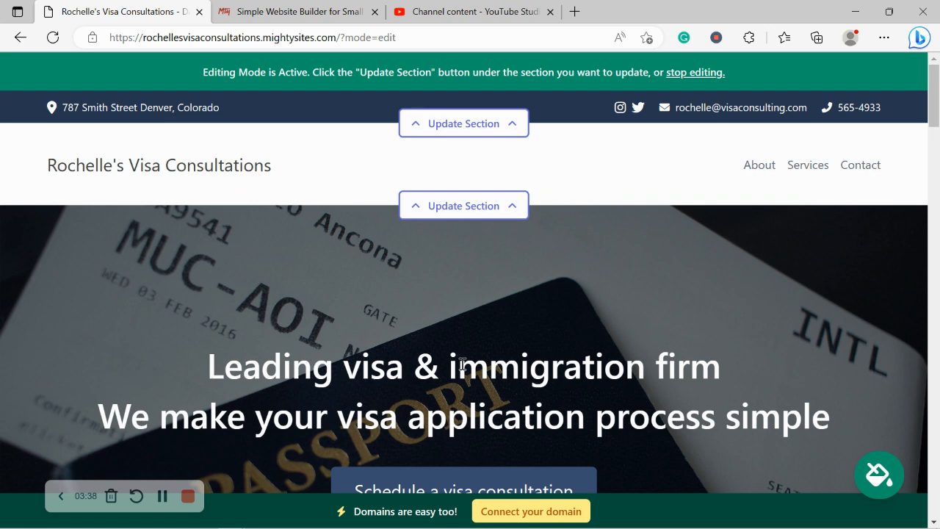
- Upload the Mighty Sites logo file as the header logo and save it
{"action": "left_click", "coordinate": [514, 207]}
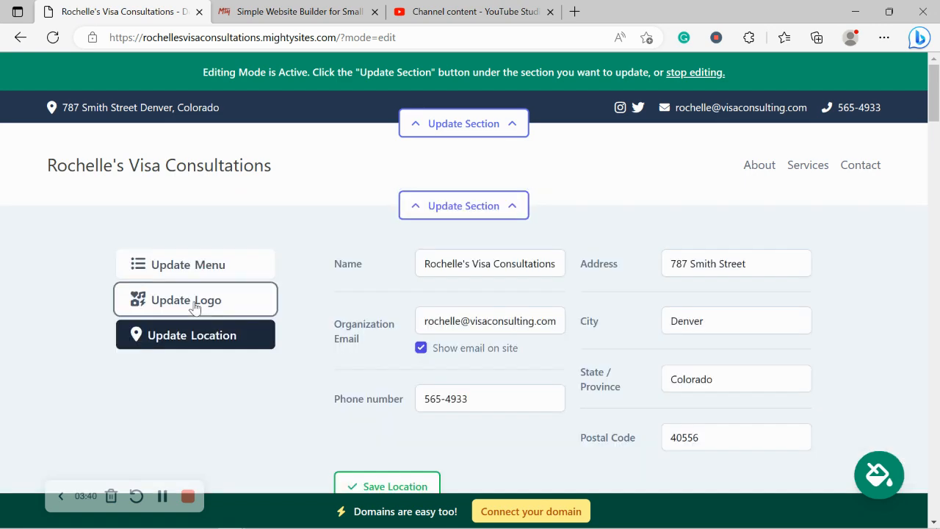
{"action": "left_click", "coordinate": [195, 307]}
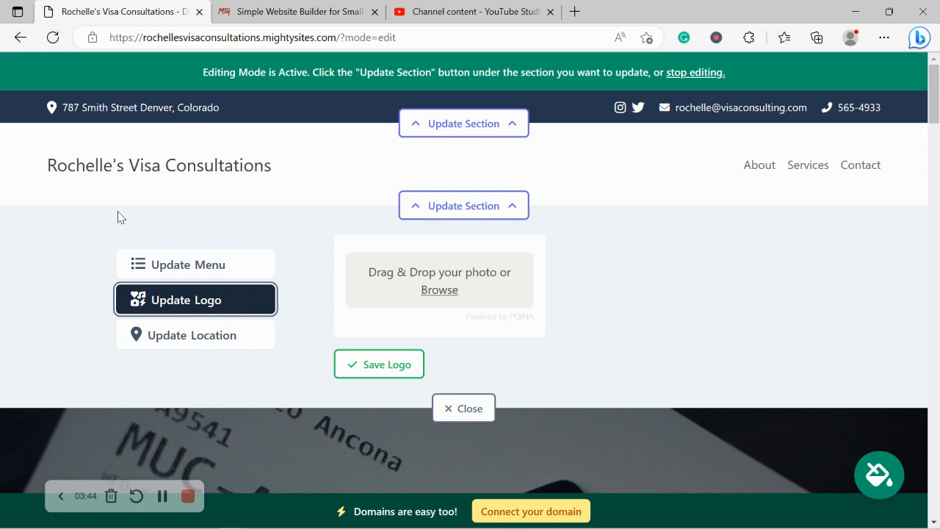
{"action": "left_click_drag", "start_coordinate": [47, 165], "coordinate": [329, 159]}
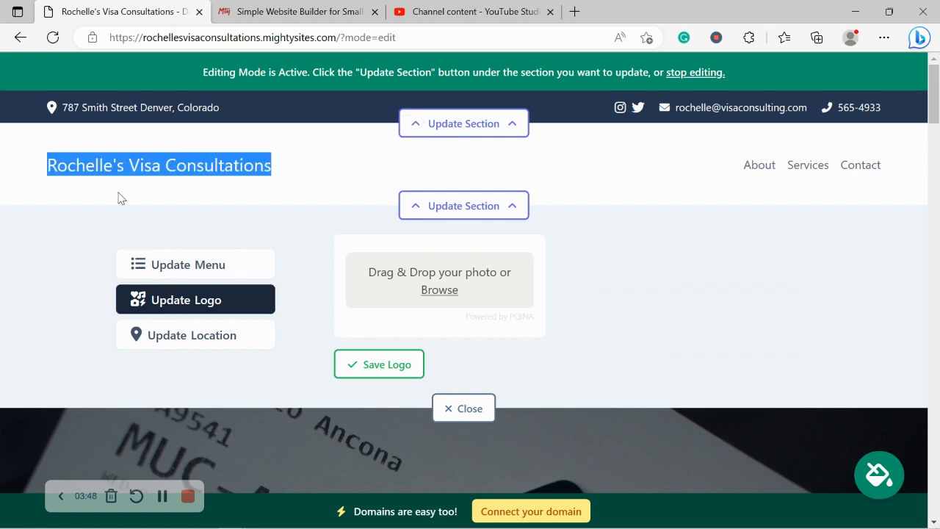
{"action": "left_click", "coordinate": [433, 290]}
{"action": "double_click", "coordinate": [411, 133]}
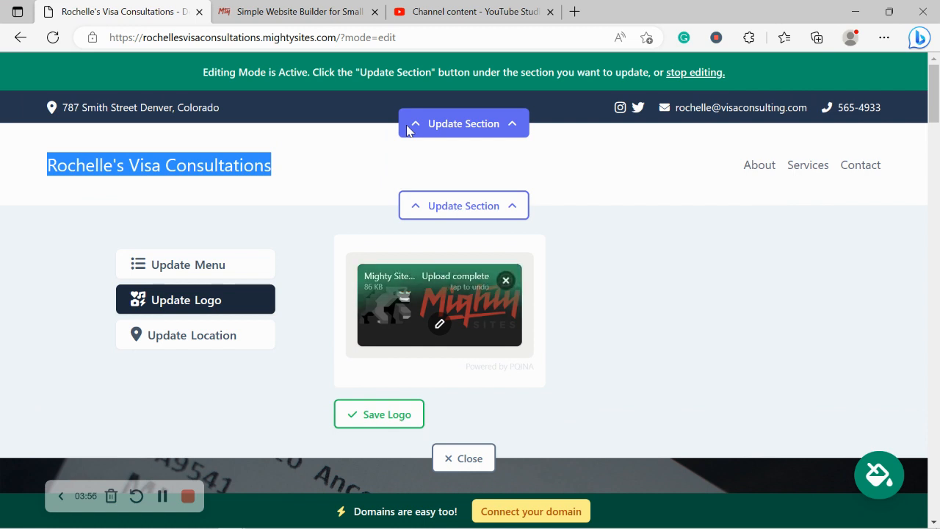
{"action": "left_click", "coordinate": [369, 417]}
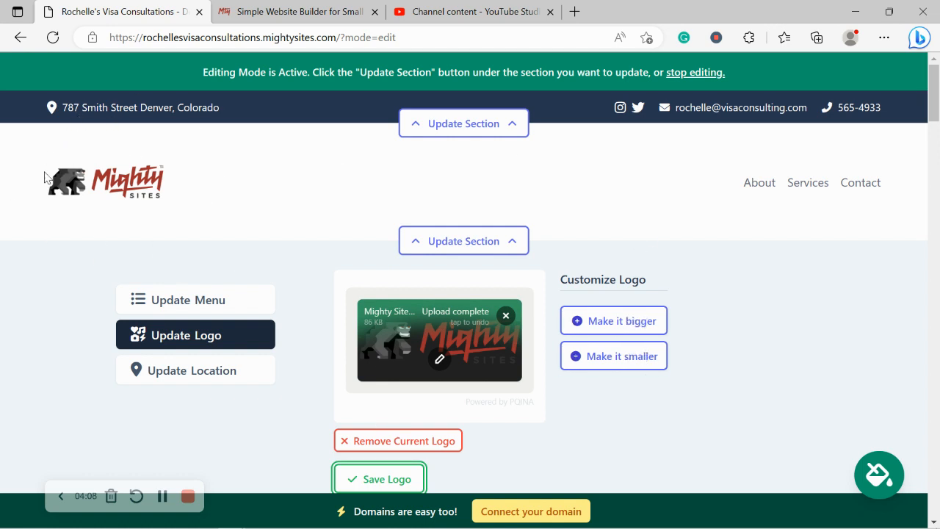
{"action": "scroll", "coordinate": [120, 119], "scroll_direction": "down", "scroll_amount": 2}
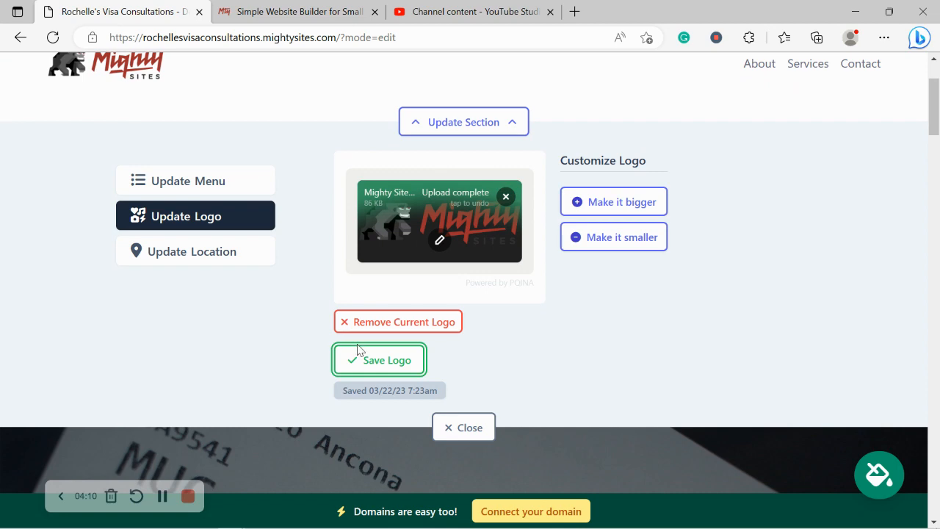
- Close the logo editor, review the intro and About Us text, and return to the page top
{"action": "left_click", "coordinate": [463, 431]}
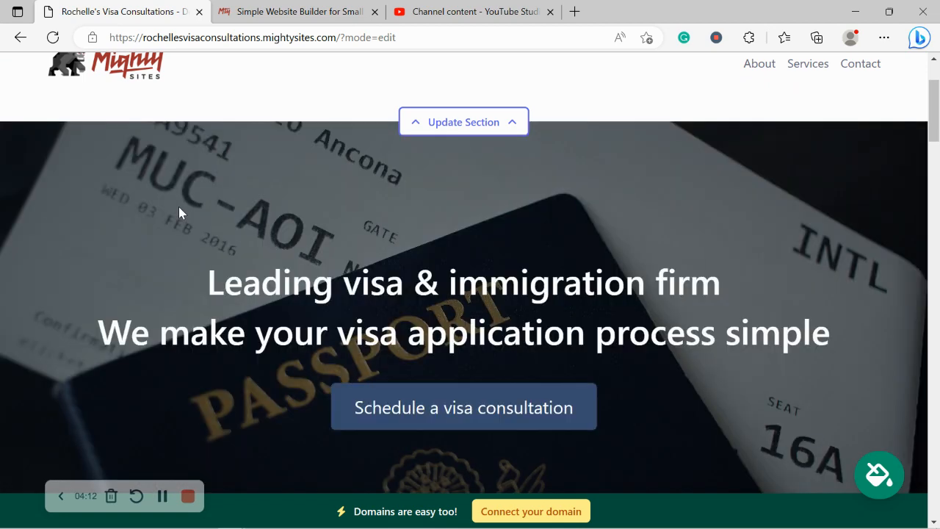
{"action": "scroll", "coordinate": [179, 209], "scroll_direction": "down", "scroll_amount": 5}
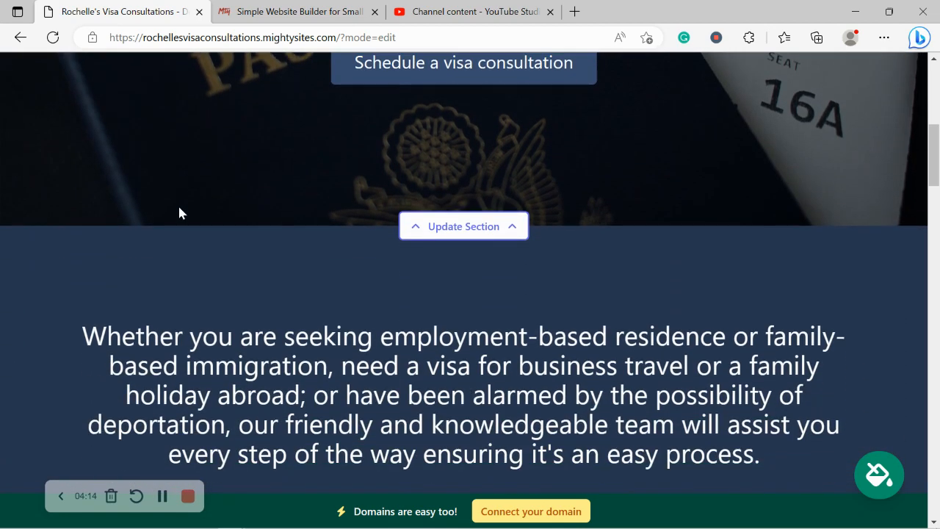
{"action": "scroll", "coordinate": [179, 213], "scroll_direction": "down", "scroll_amount": 2}
{"action": "left_click_drag", "start_coordinate": [8, 126], "coordinate": [760, 412]}
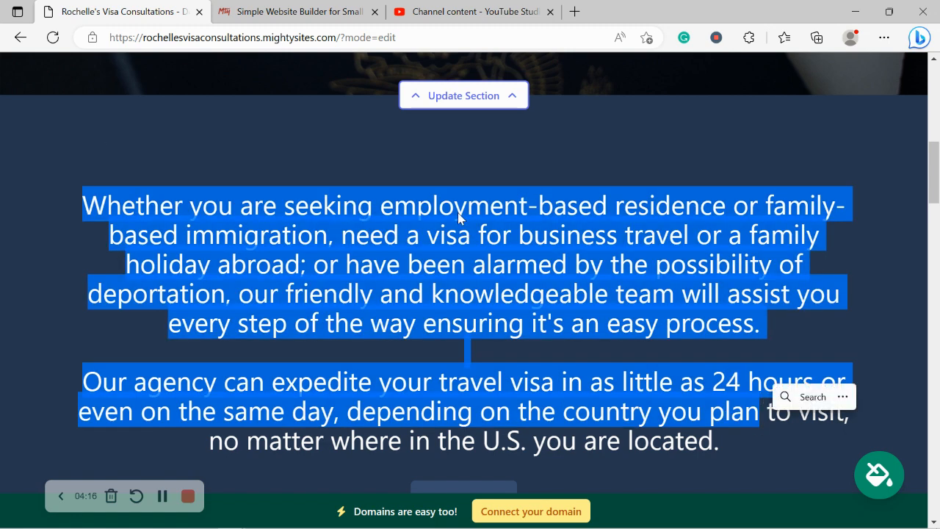
{"action": "left_click", "coordinate": [403, 152]}
{"action": "scroll", "coordinate": [331, 140], "scroll_direction": "down", "scroll_amount": 3}
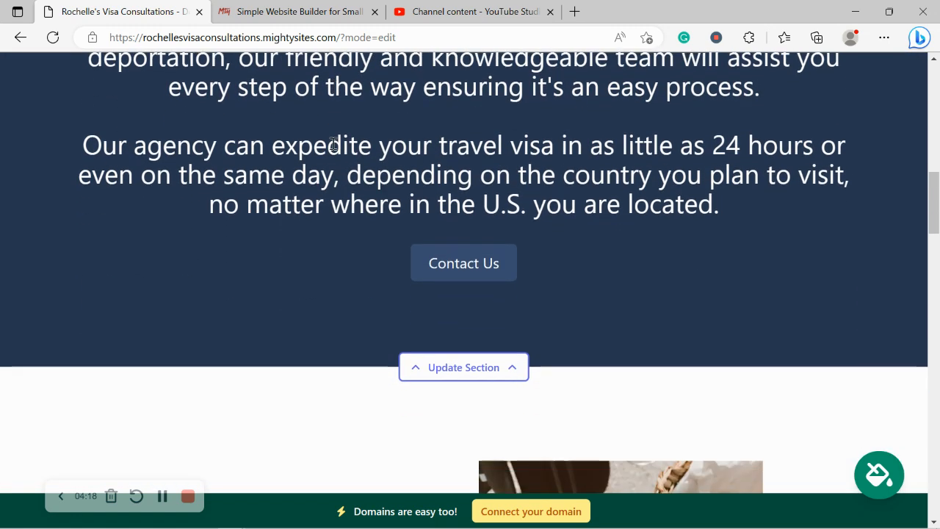
{"action": "scroll", "coordinate": [332, 147], "scroll_direction": "down", "scroll_amount": 3}
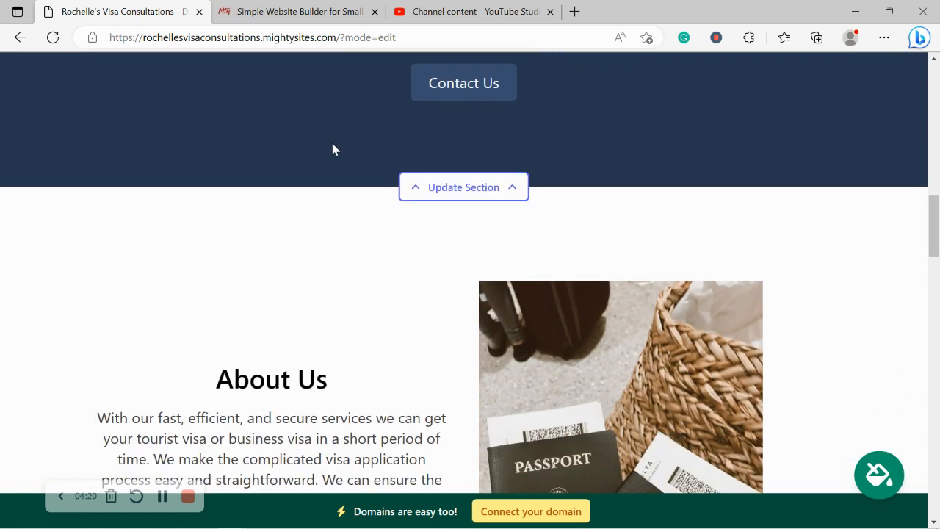
{"action": "scroll", "coordinate": [332, 149], "scroll_direction": "up", "scroll_amount": 3}
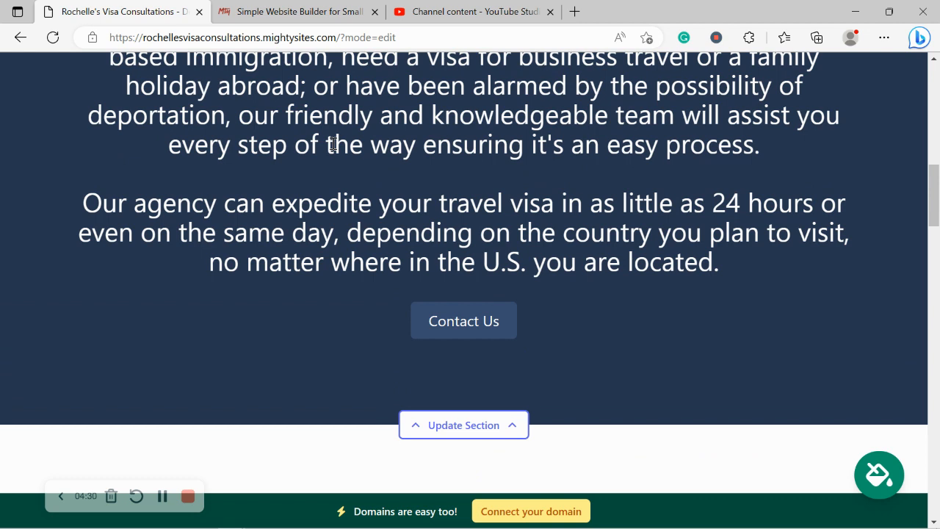
{"action": "scroll", "coordinate": [332, 144], "scroll_direction": "up", "scroll_amount": 1}
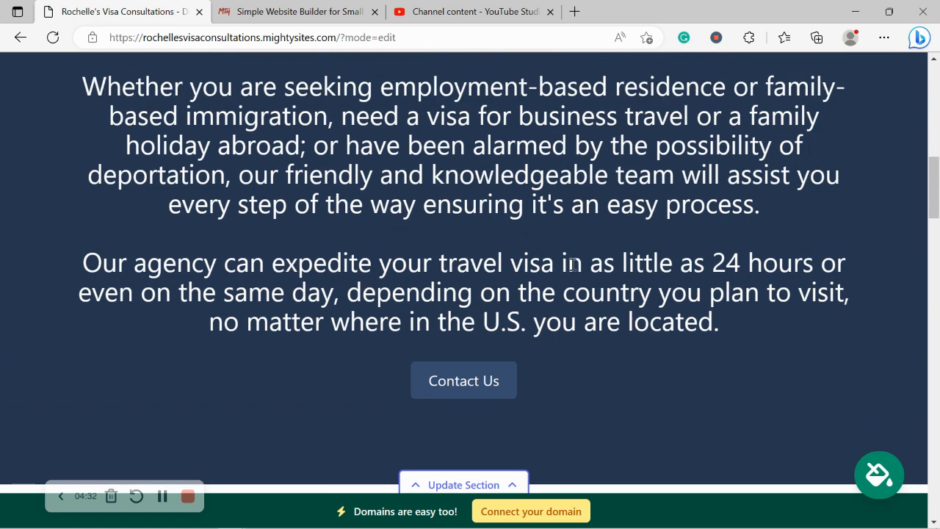
{"action": "scroll", "coordinate": [206, 183], "scroll_direction": "up", "scroll_amount": 5}
{"action": "scroll", "coordinate": [205, 188], "scroll_direction": "up", "scroll_amount": 5}
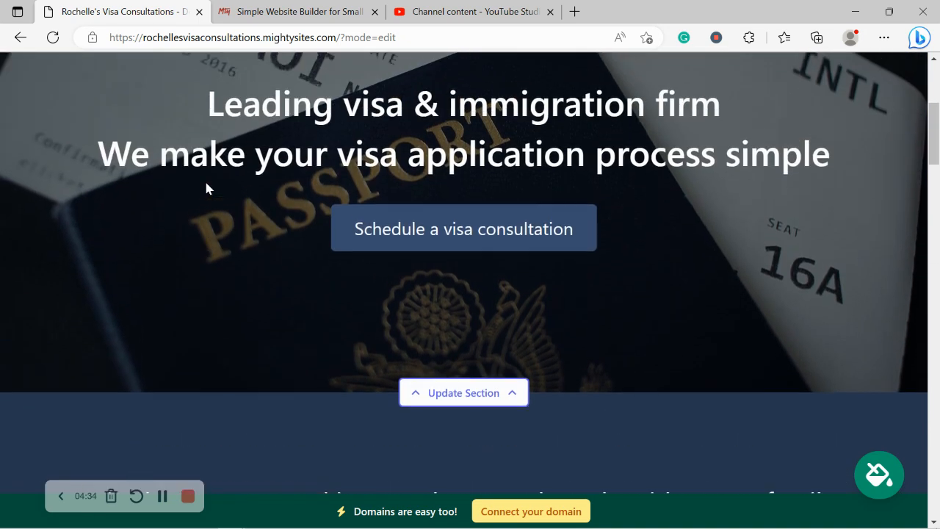
{"action": "scroll", "coordinate": [207, 187], "scroll_direction": "up", "scroll_amount": 1}
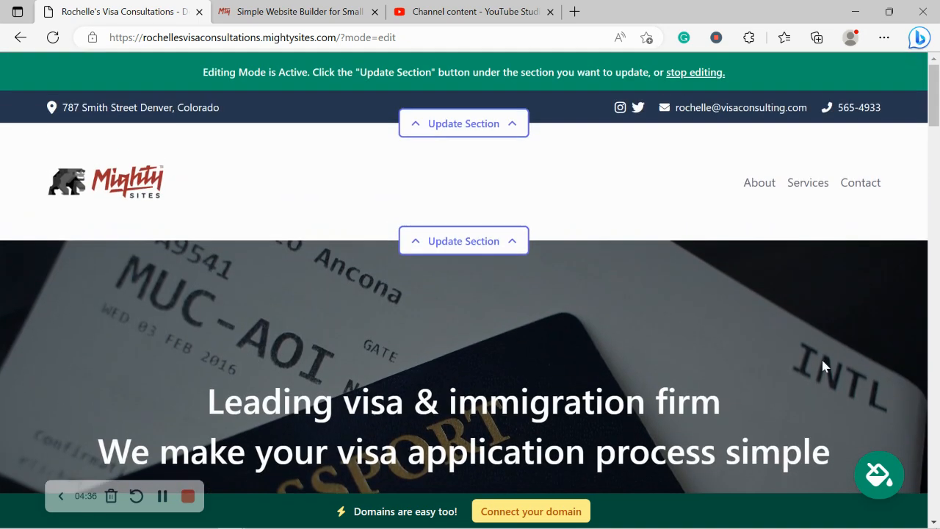
- Apply the red colour theme from the theme picker and save it
{"action": "left_click", "coordinate": [882, 485]}
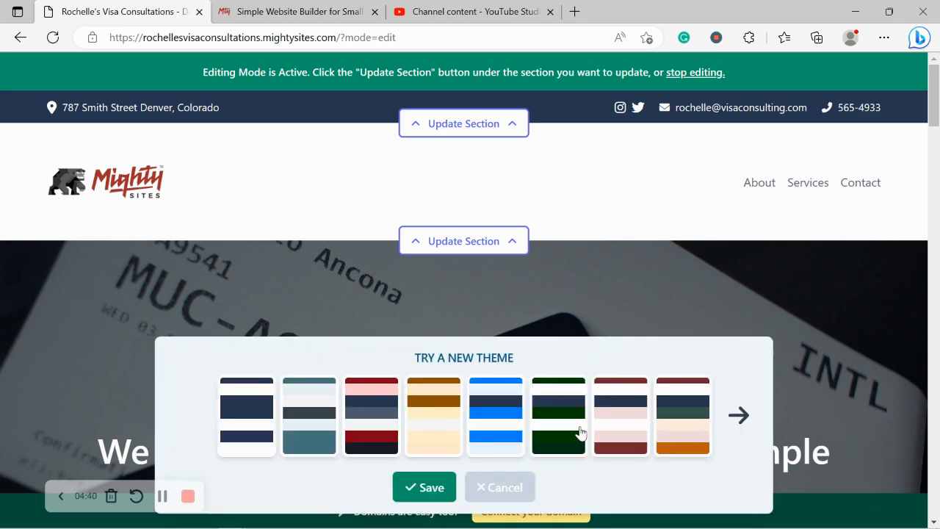
{"action": "left_click", "coordinate": [306, 405]}
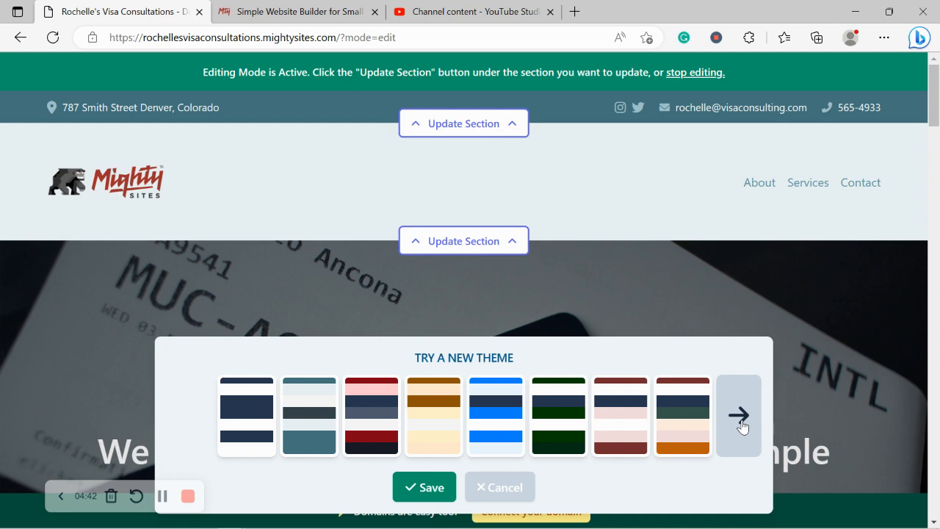
{"action": "left_click", "coordinate": [741, 425]}
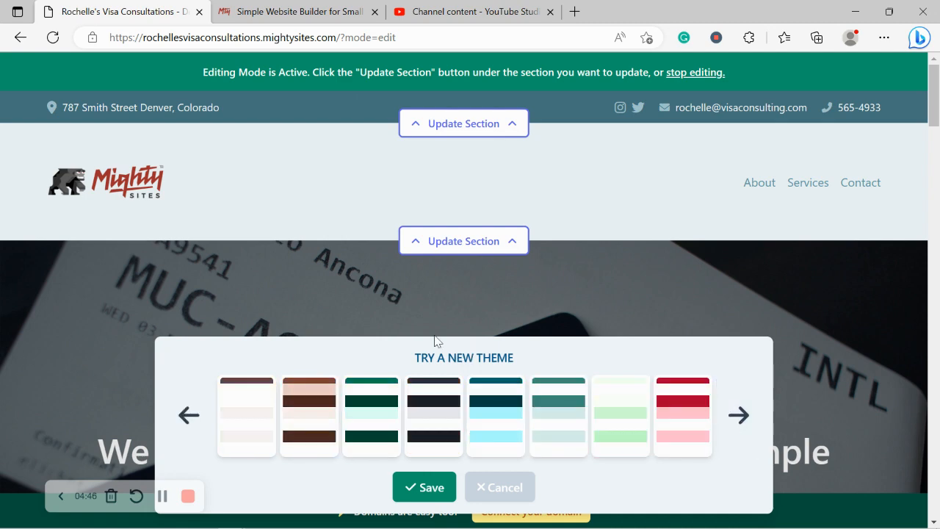
{"action": "left_click", "coordinate": [666, 426]}
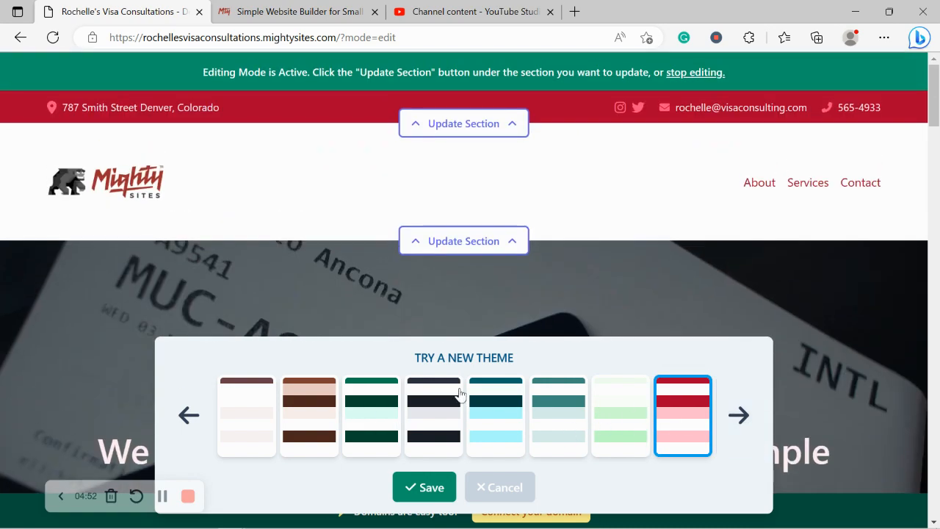
{"action": "left_click", "coordinate": [424, 486]}
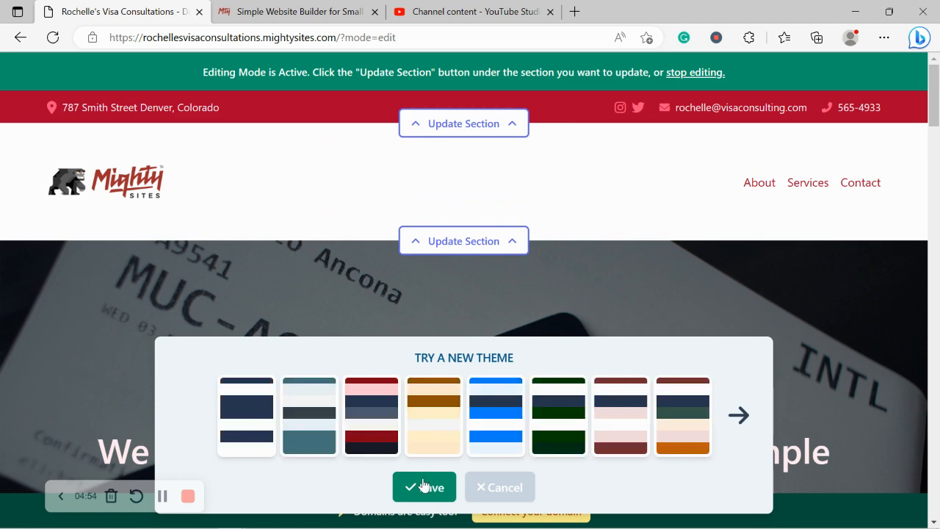
{"action": "scroll", "coordinate": [423, 483], "scroll_direction": "down", "scroll_amount": 4}
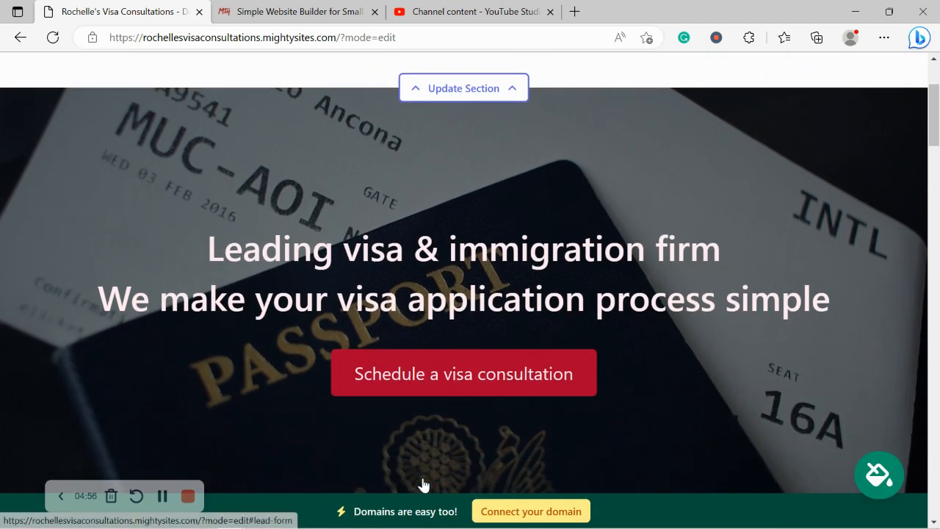
- Start replacing the hero image by browsing the built-in photo library
{"action": "left_click", "coordinate": [500, 393]}
{"action": "scroll", "coordinate": [272, 287], "scroll_direction": "down", "scroll_amount": 2}
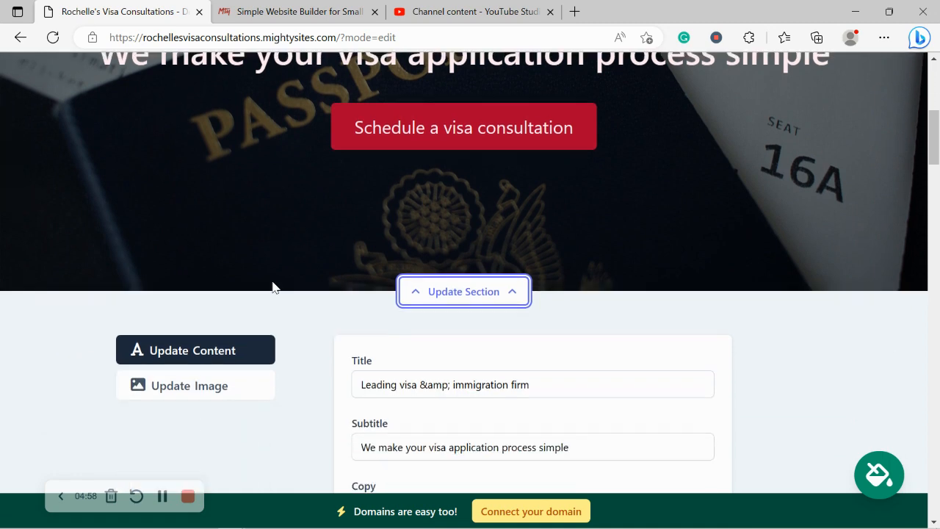
{"action": "left_click", "coordinate": [204, 308]}
{"action": "scroll", "coordinate": [205, 308], "scroll_direction": "up", "scroll_amount": 2}
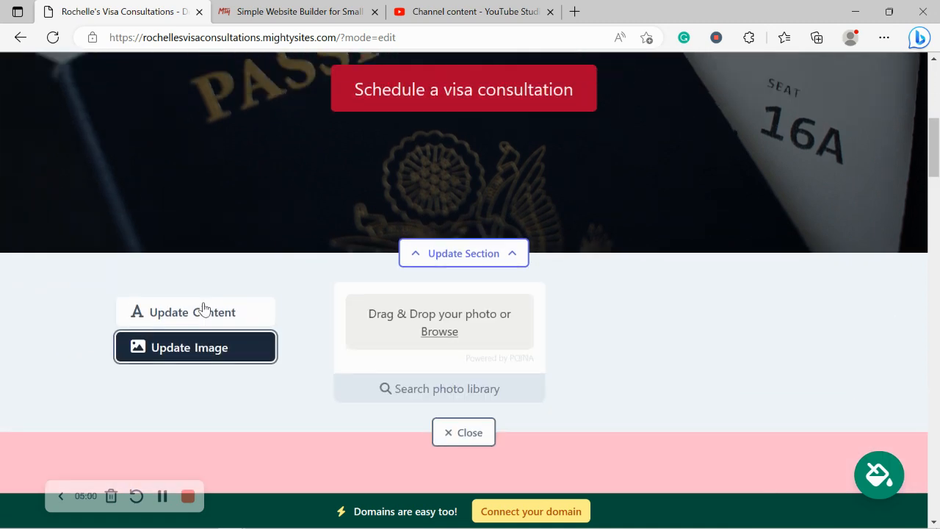
{"action": "scroll", "coordinate": [425, 207], "scroll_direction": "down", "scroll_amount": 2}
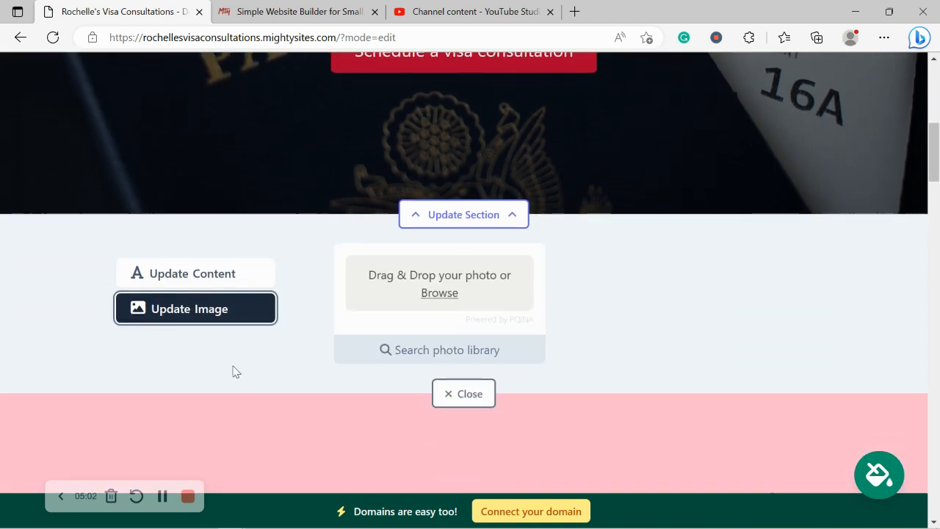
{"action": "left_click", "coordinate": [447, 358]}
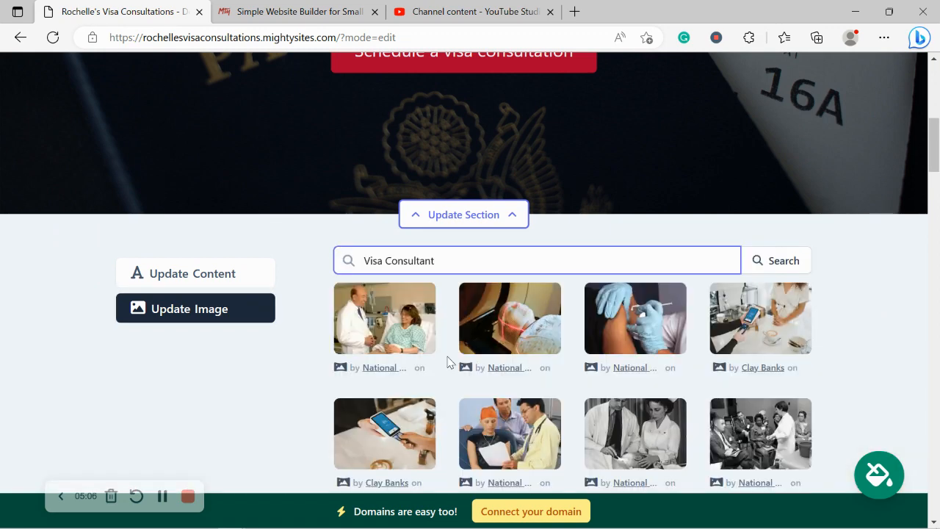
{"action": "left_click", "coordinate": [888, 304]}
{"action": "scroll", "coordinate": [888, 304], "scroll_direction": "down", "scroll_amount": 2}
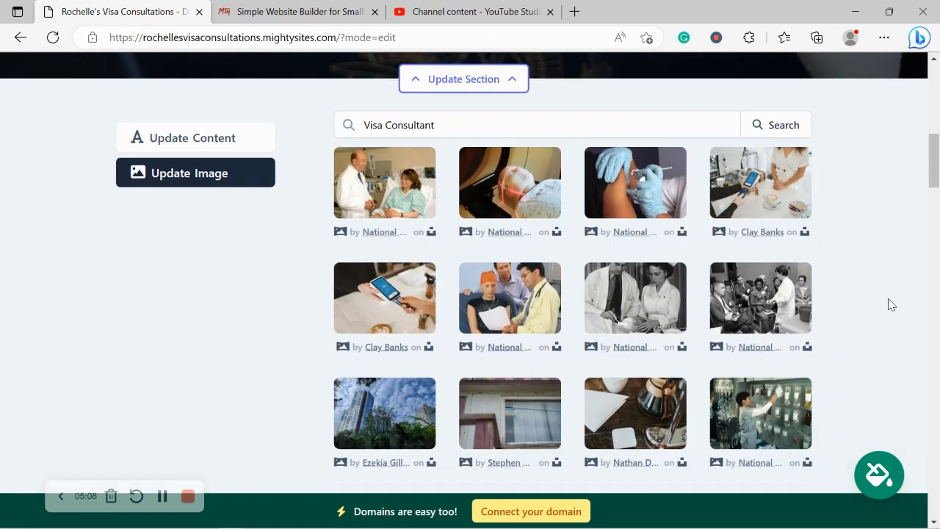
{"action": "scroll", "coordinate": [888, 304], "scroll_direction": "up", "scroll_amount": 2}
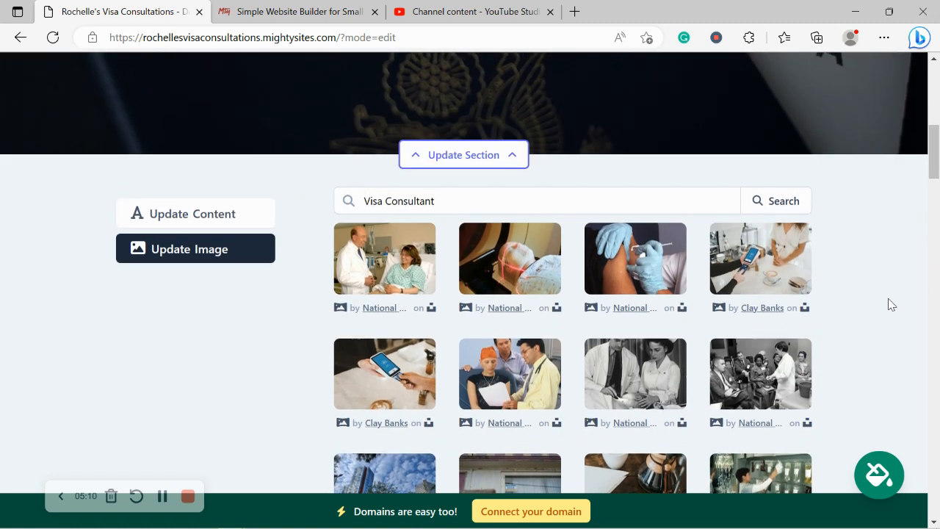
- Search photos for 'Visa' and select the airport departure-board photo for the hero
{"action": "left_click_drag", "start_coordinate": [360, 200], "coordinate": [384, 201]}
{"action": "left_click", "coordinate": [504, 196]}
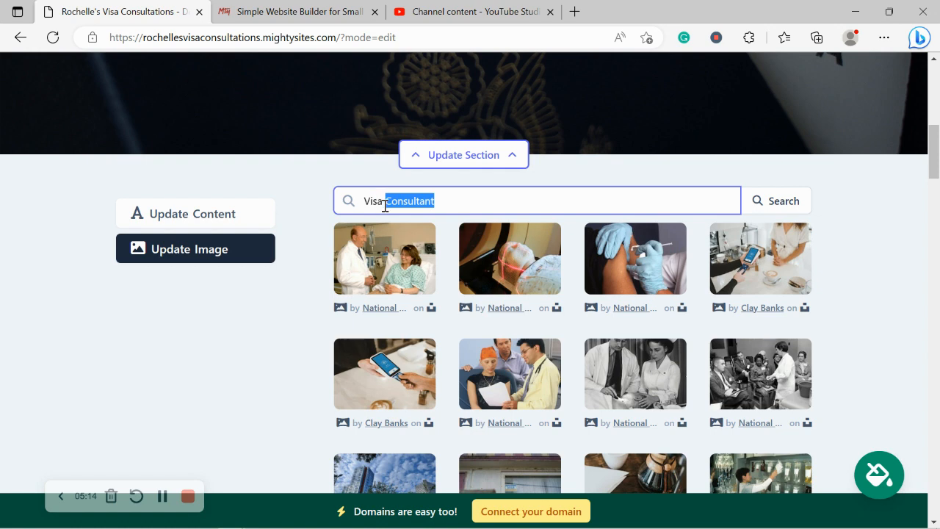
{"action": "key", "text": "BackSpace"}
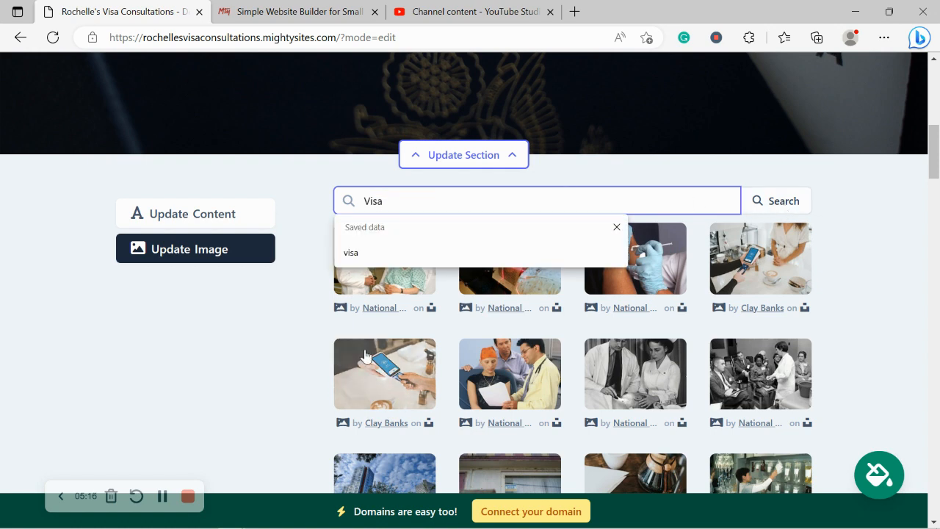
{"action": "left_click", "coordinate": [793, 196]}
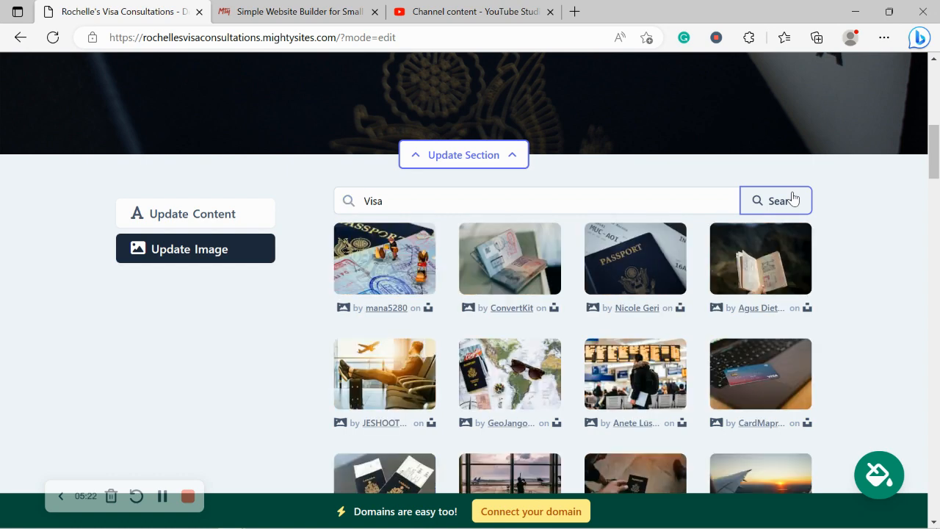
{"action": "scroll", "coordinate": [793, 196], "scroll_direction": "down", "scroll_amount": 2}
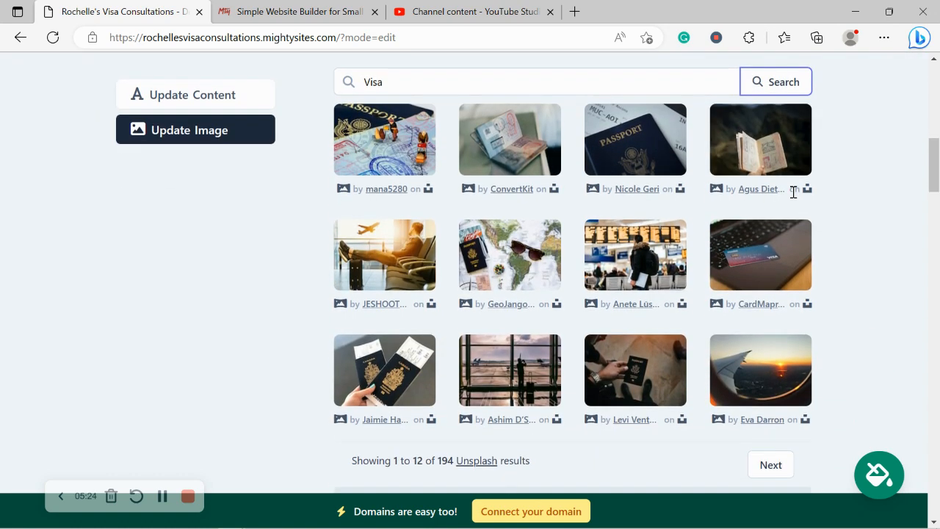
{"action": "left_click", "coordinate": [628, 248]}
{"action": "left_click", "coordinate": [542, 393]}
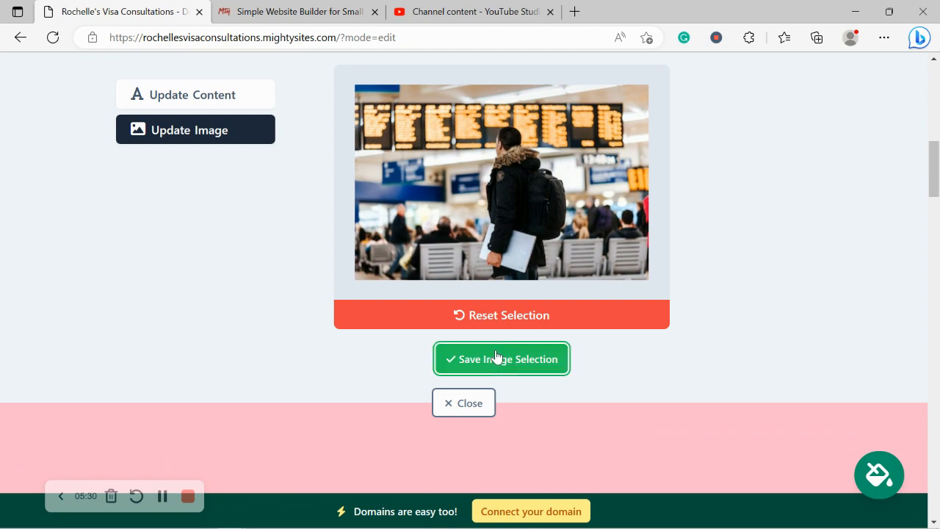
- Save the airport photo as the hero background and bring up the hero's Title/Subtitle/Button form
{"action": "left_click", "coordinate": [496, 359]}
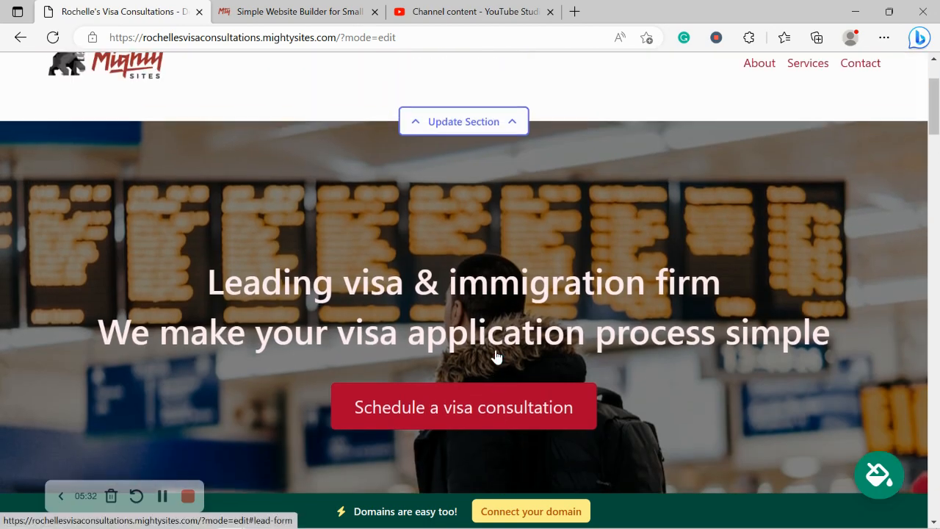
{"action": "scroll", "coordinate": [496, 355], "scroll_direction": "down", "scroll_amount": 2}
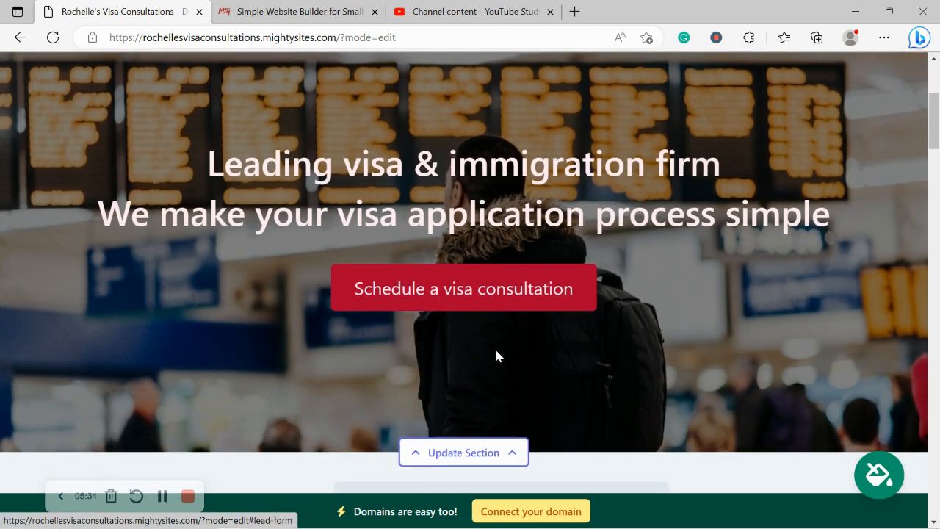
{"action": "scroll", "coordinate": [496, 356], "scroll_direction": "down", "scroll_amount": 5}
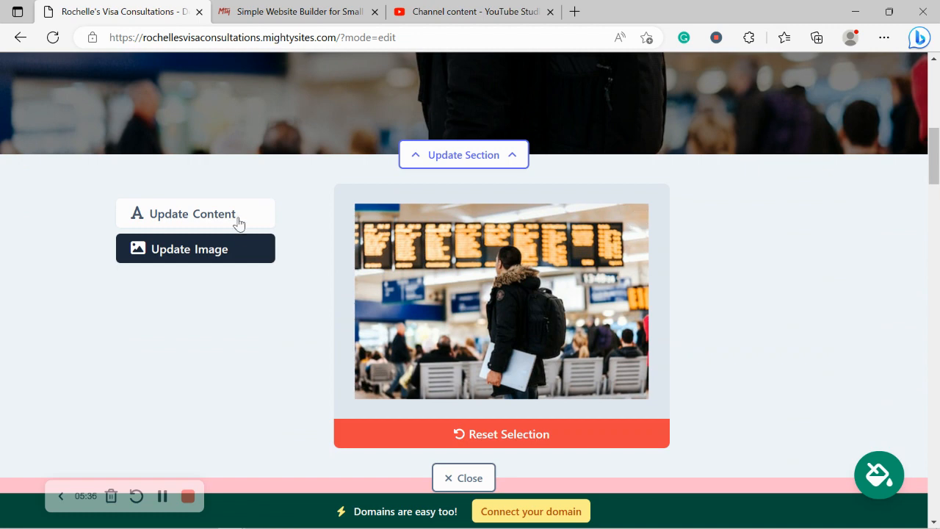
{"action": "left_click", "coordinate": [238, 223]}
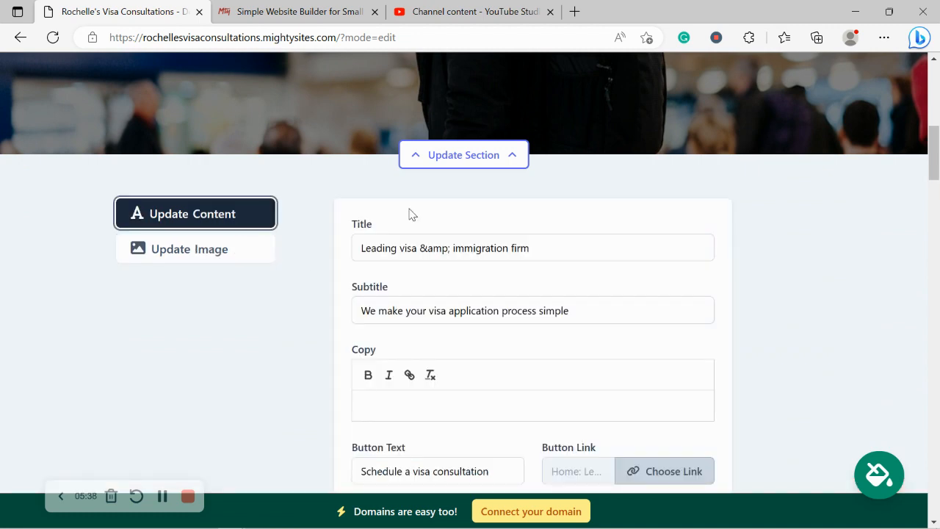
{"action": "scroll", "coordinate": [409, 211], "scroll_direction": "up", "scroll_amount": 5}
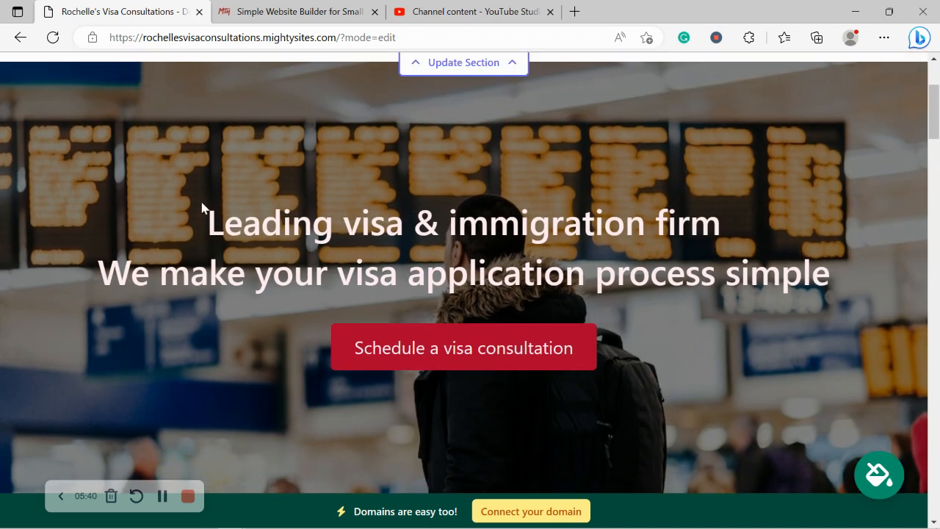
{"action": "left_click_drag", "start_coordinate": [201, 210], "coordinate": [860, 294]}
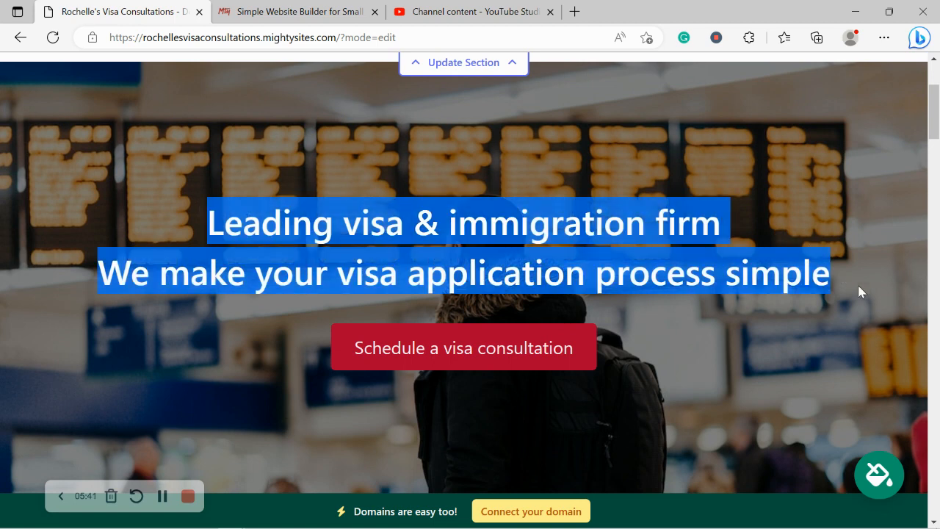
{"action": "left_click", "coordinate": [232, 254]}
{"action": "scroll", "coordinate": [232, 253], "scroll_direction": "down", "scroll_amount": 2}
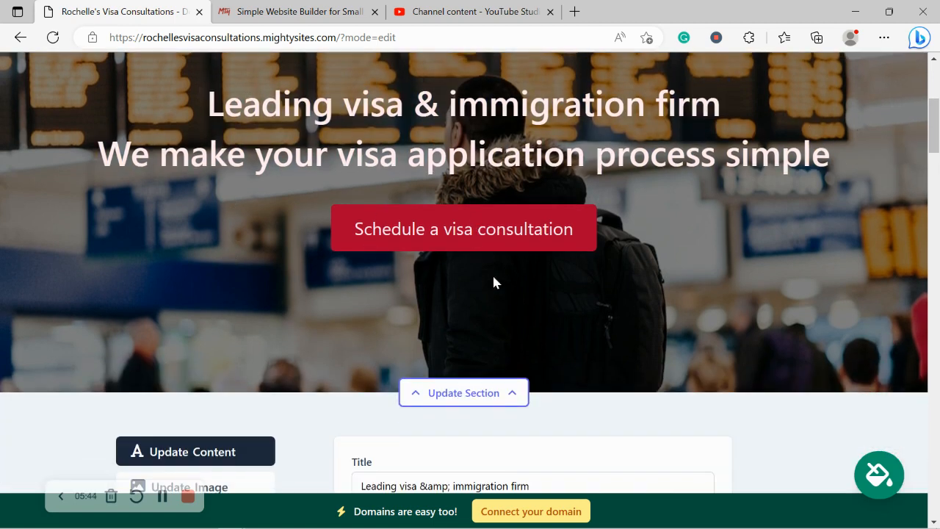
- Change the hero button text to 'Get in Touch' and link it to the Click to Call action
{"action": "scroll", "coordinate": [505, 270], "scroll_direction": "down", "scroll_amount": 6}
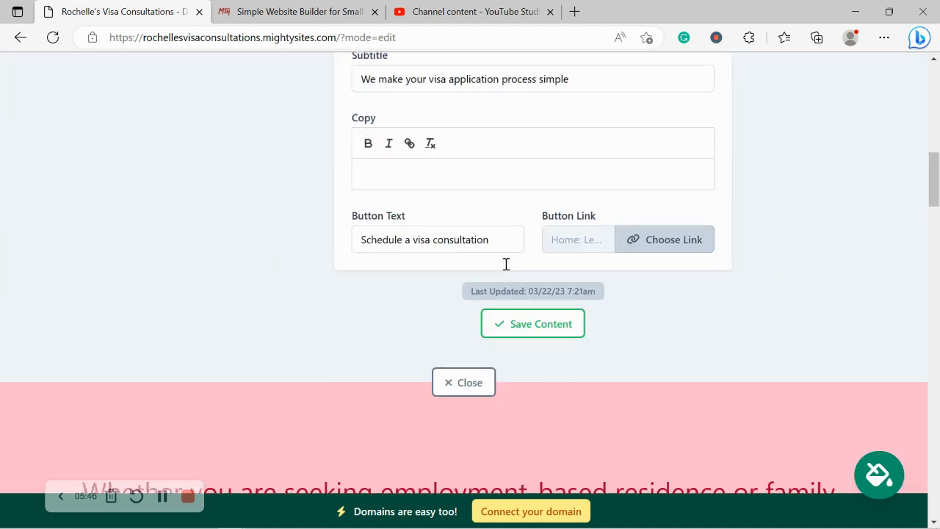
{"action": "triple_click", "coordinate": [499, 245]}
{"action": "type", "text": "Get in "}
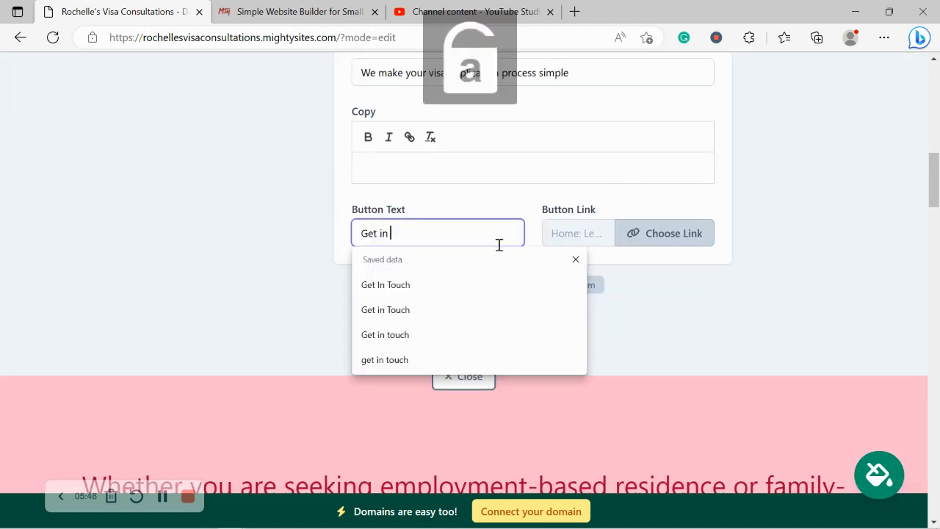
{"action": "type", "text": "Touch"}
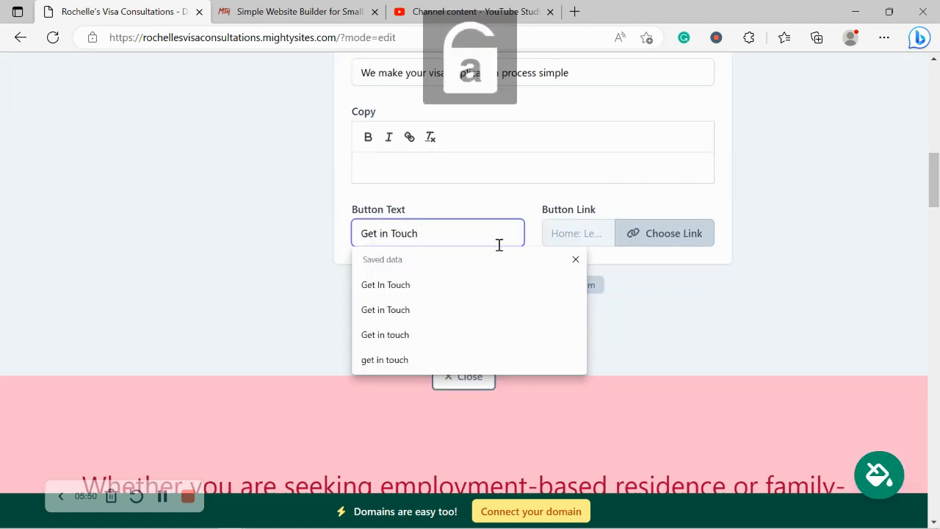
{"action": "left_click", "coordinate": [660, 242]}
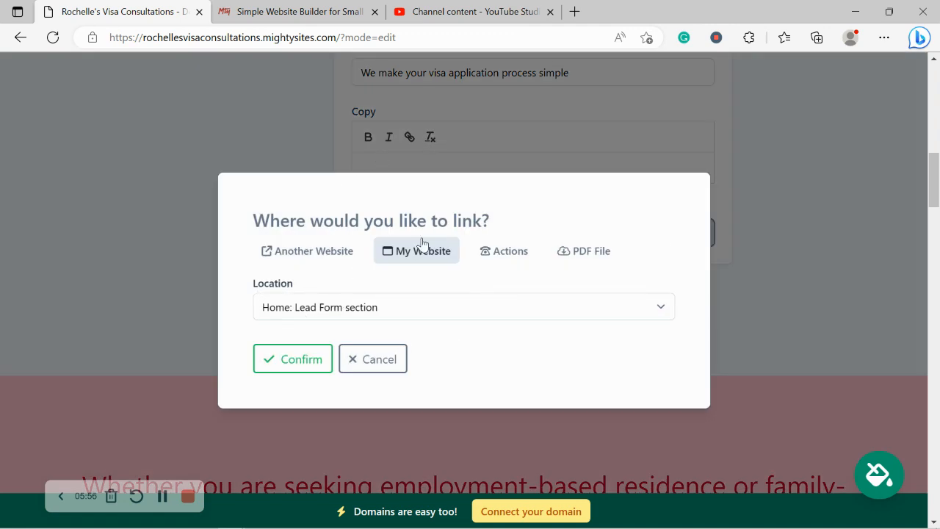
{"action": "left_click", "coordinate": [287, 263]}
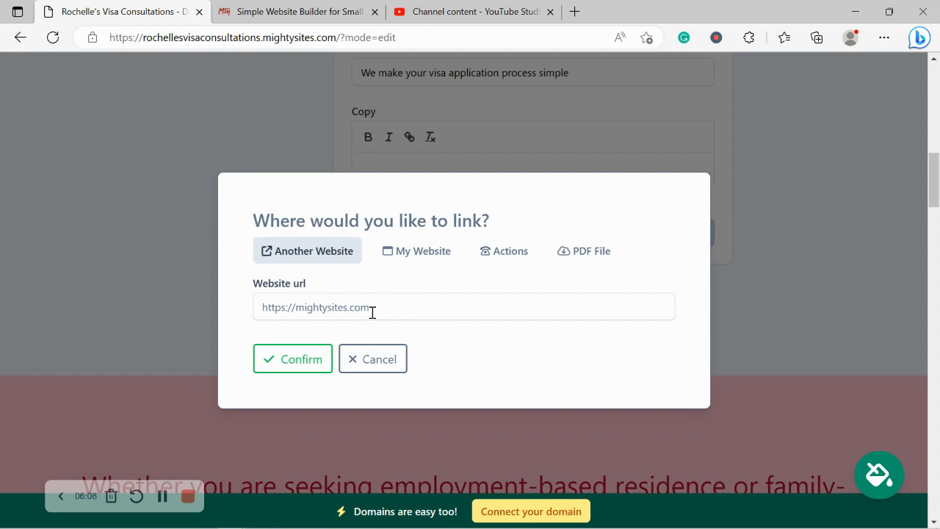
{"action": "left_click", "coordinate": [492, 251]}
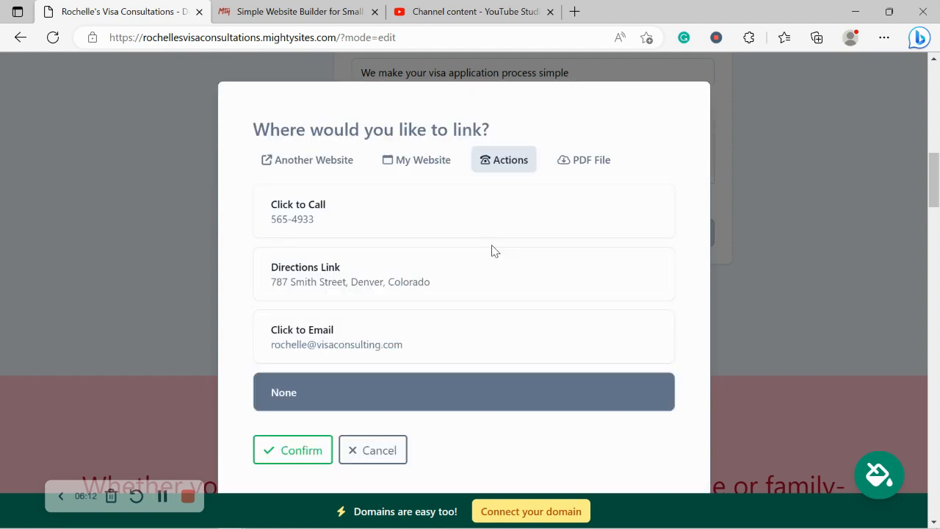
{"action": "left_click", "coordinate": [409, 233]}
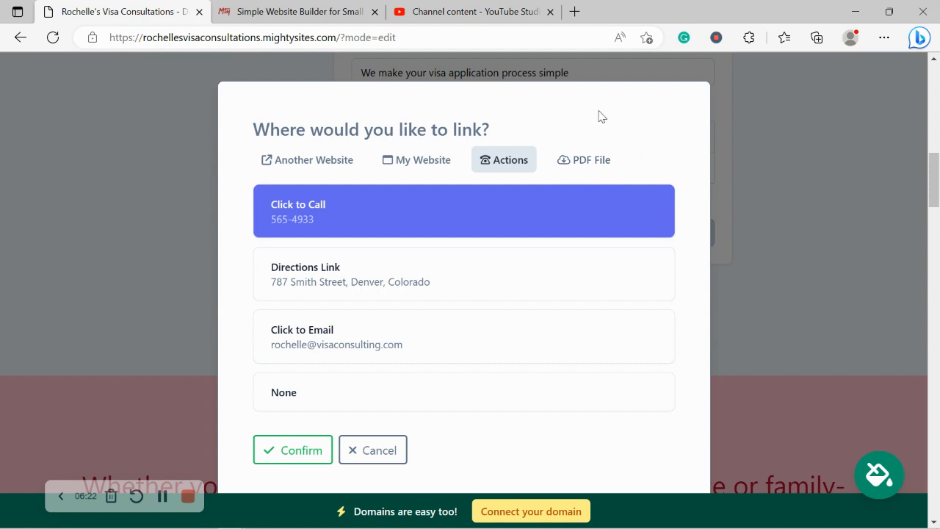
{"action": "left_click", "coordinate": [309, 448]}
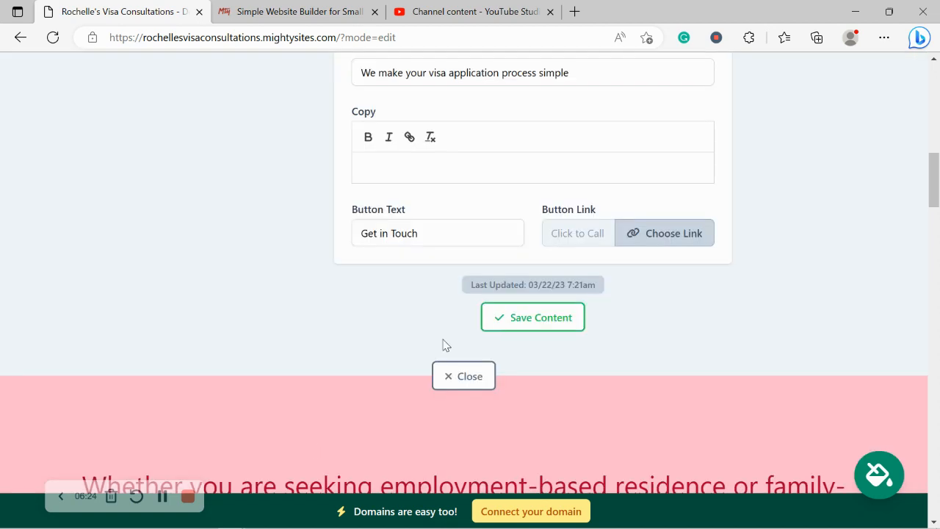
- Save the updated hero content and clear the stray text highlight in the section
{"action": "left_click", "coordinate": [506, 318]}
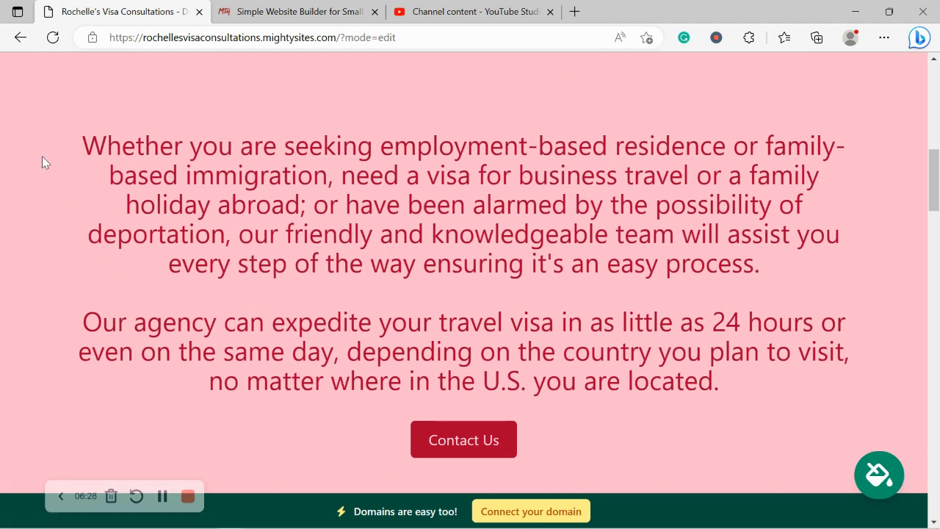
{"action": "left_click_drag", "start_coordinate": [42, 156], "coordinate": [845, 409]}
{"action": "left_click", "coordinate": [340, 258]}
- Scroll down past the Contact Us section to the About Us section with the passport photo
{"action": "scroll", "coordinate": [339, 257], "scroll_direction": "down", "scroll_amount": 1}
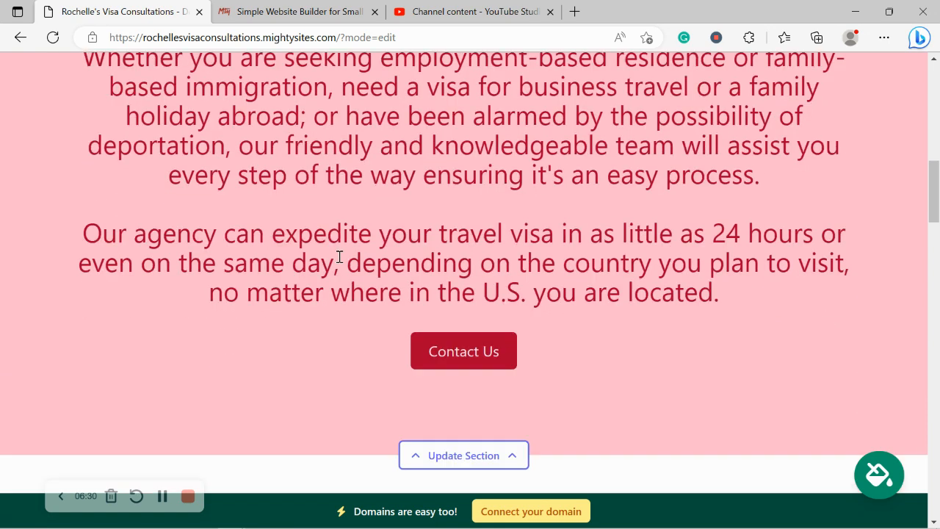
{"action": "scroll", "coordinate": [340, 257], "scroll_direction": "down", "scroll_amount": 1}
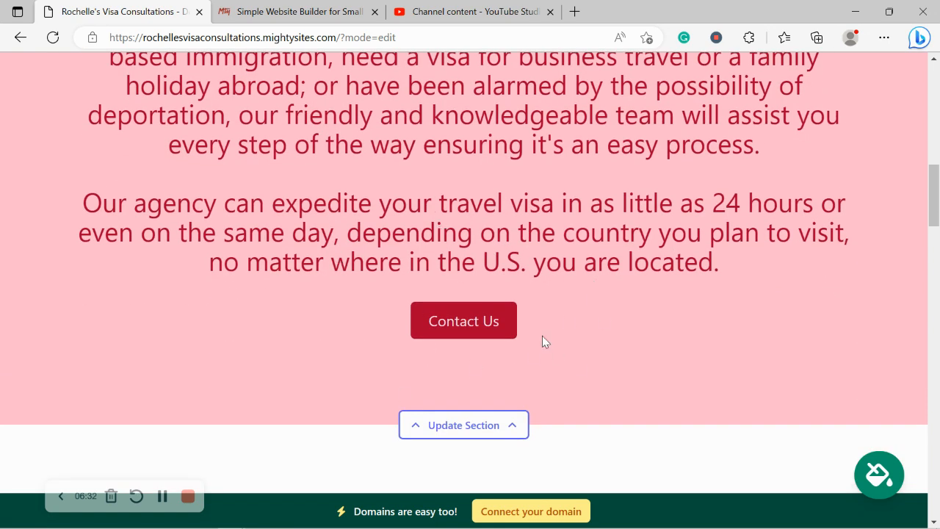
{"action": "scroll", "coordinate": [542, 336], "scroll_direction": "down", "scroll_amount": 2}
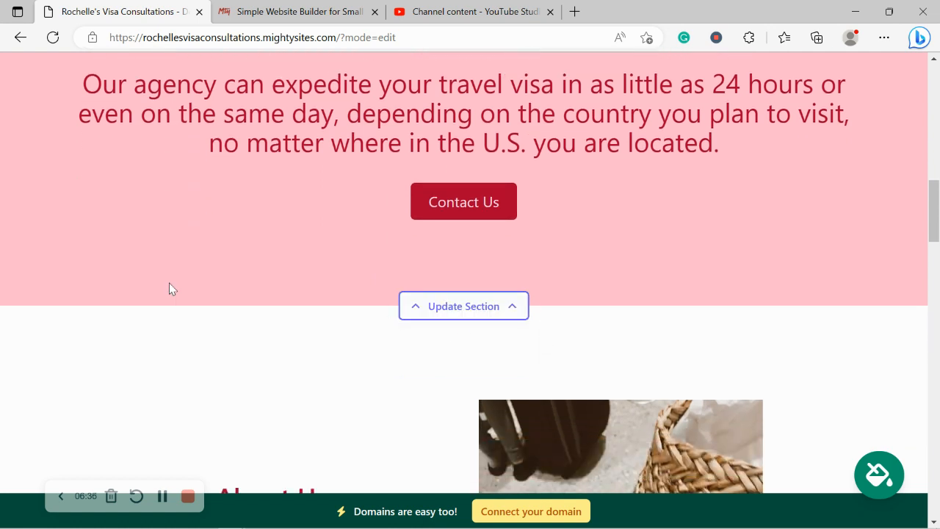
{"action": "scroll", "coordinate": [169, 284], "scroll_direction": "down", "scroll_amount": 4}
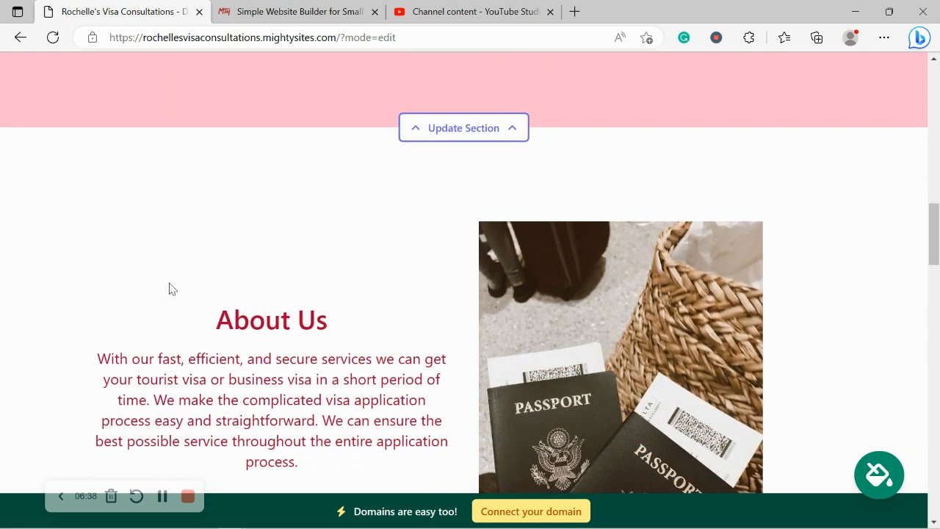
{"action": "scroll", "coordinate": [169, 287], "scroll_direction": "down", "scroll_amount": 1}
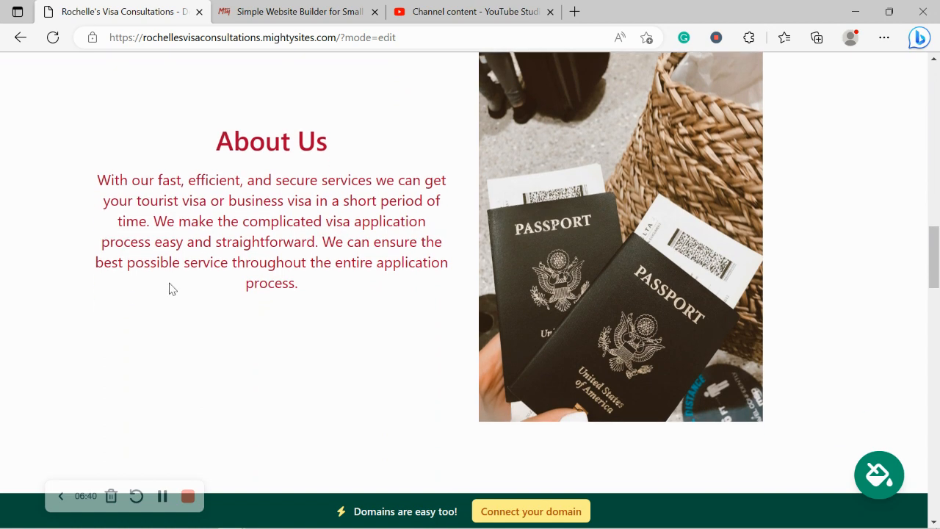